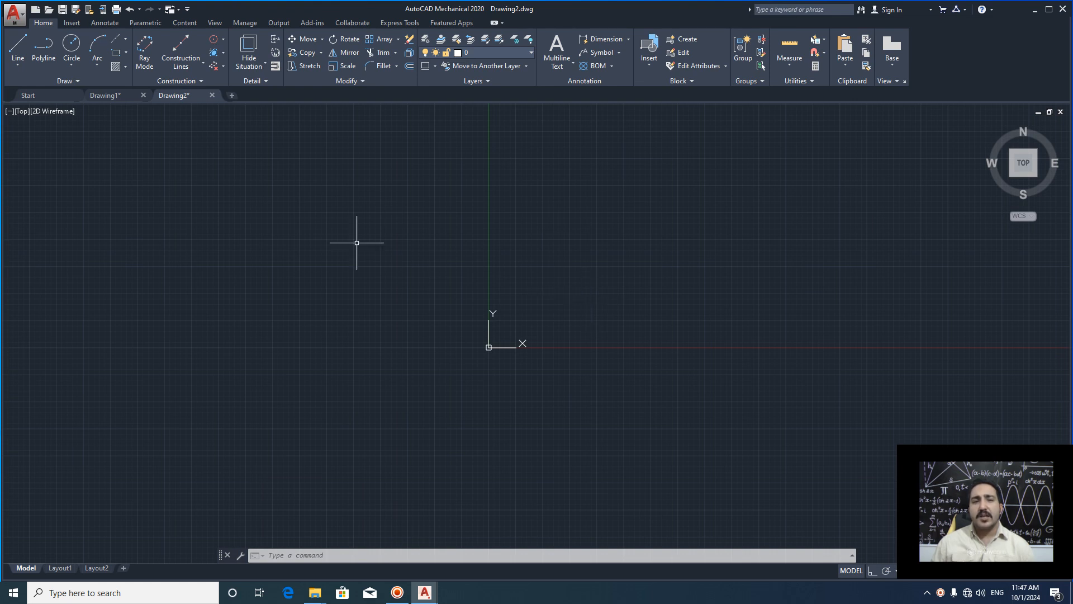
Step: Draw a closed, irregular six-sided outline from connected lines, placed to the left of the origin
click(22, 46)
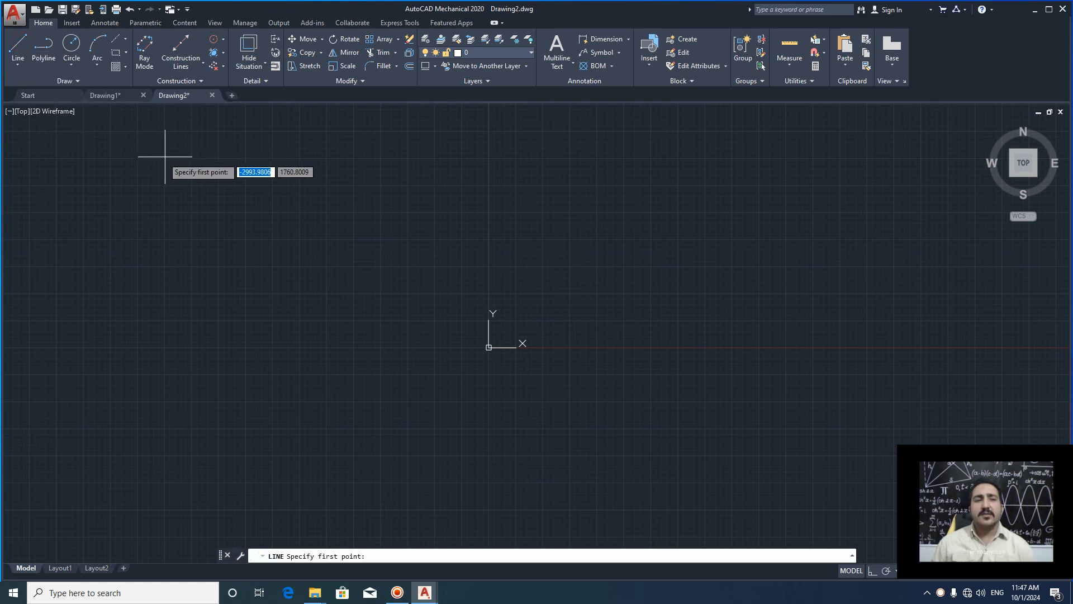
key(Escape)
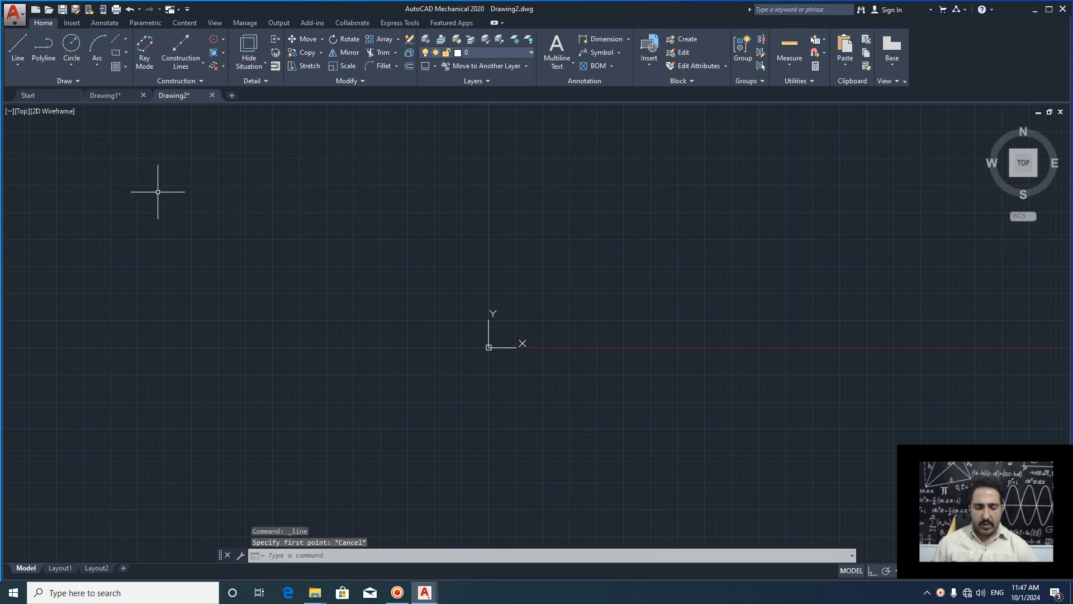
text(L)
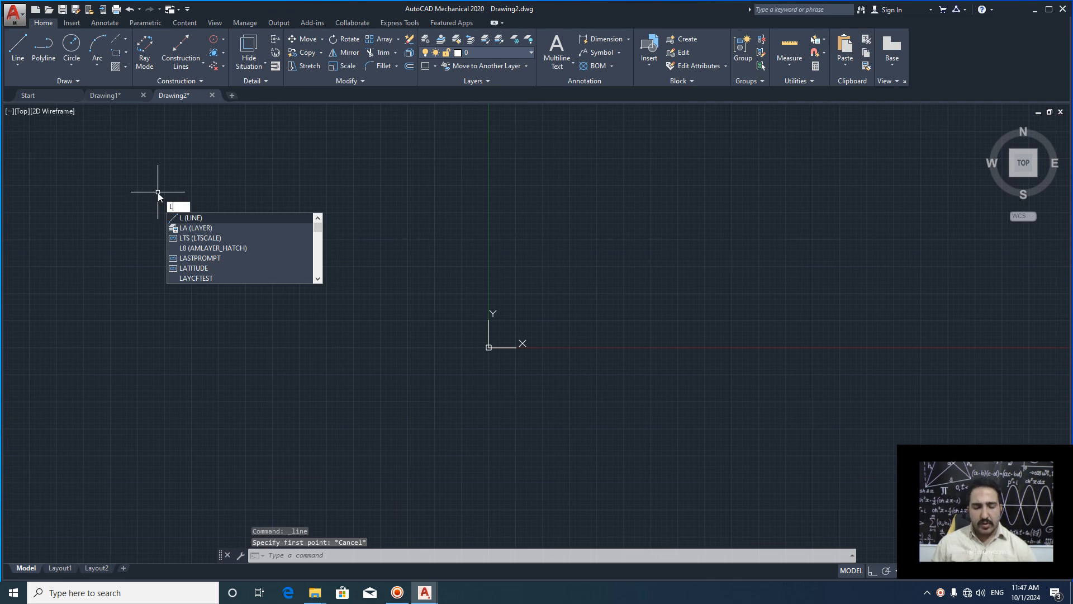
key(Return)
click(290, 277)
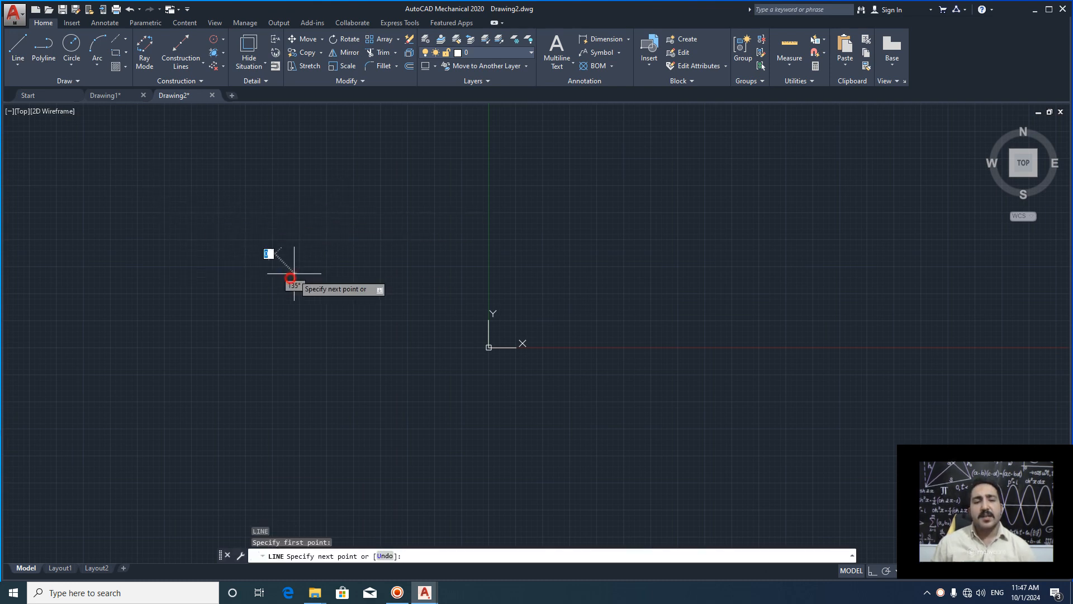
click(215, 329)
click(306, 390)
click(378, 378)
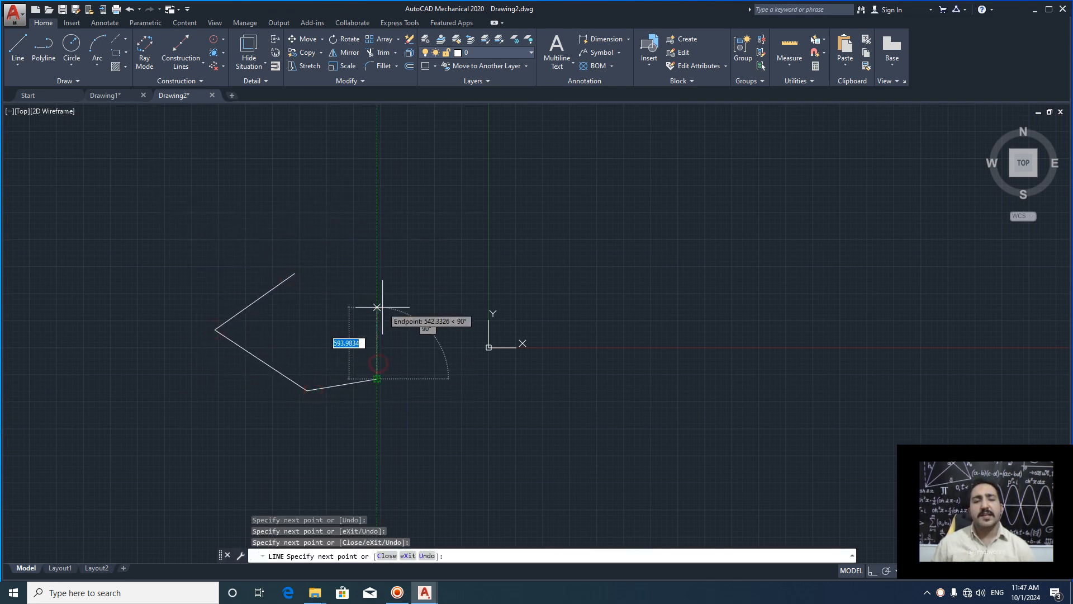
click(377, 306)
click(356, 293)
click(294, 274)
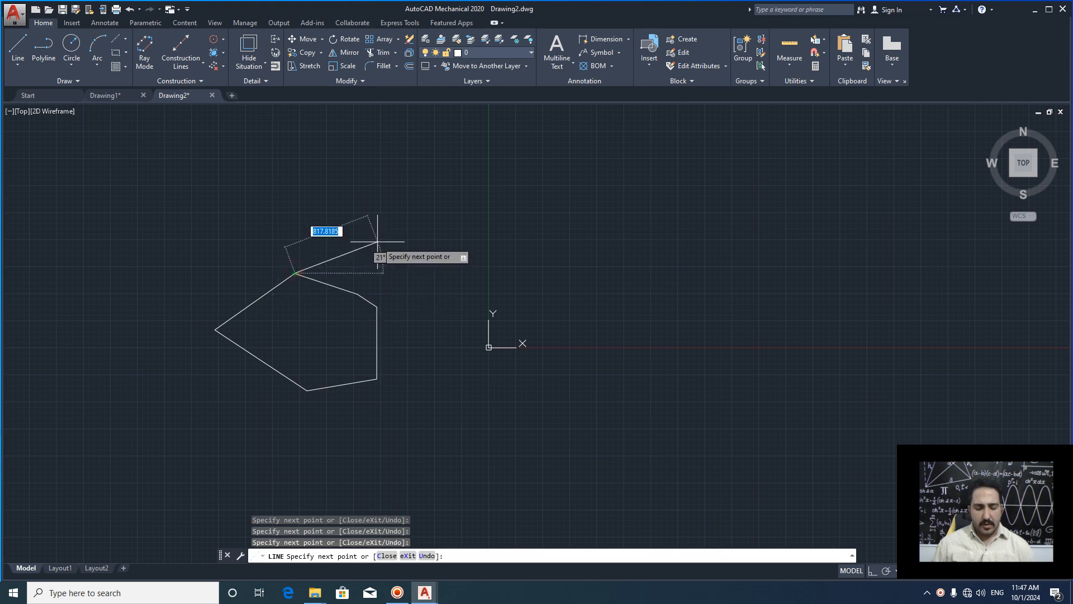
key(Return)
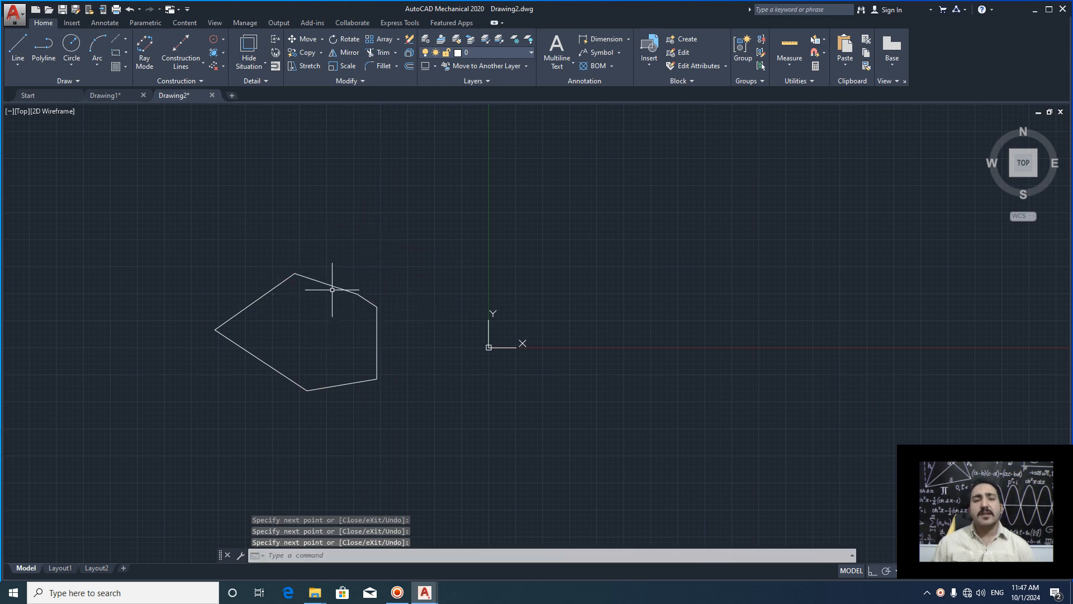
click(328, 284)
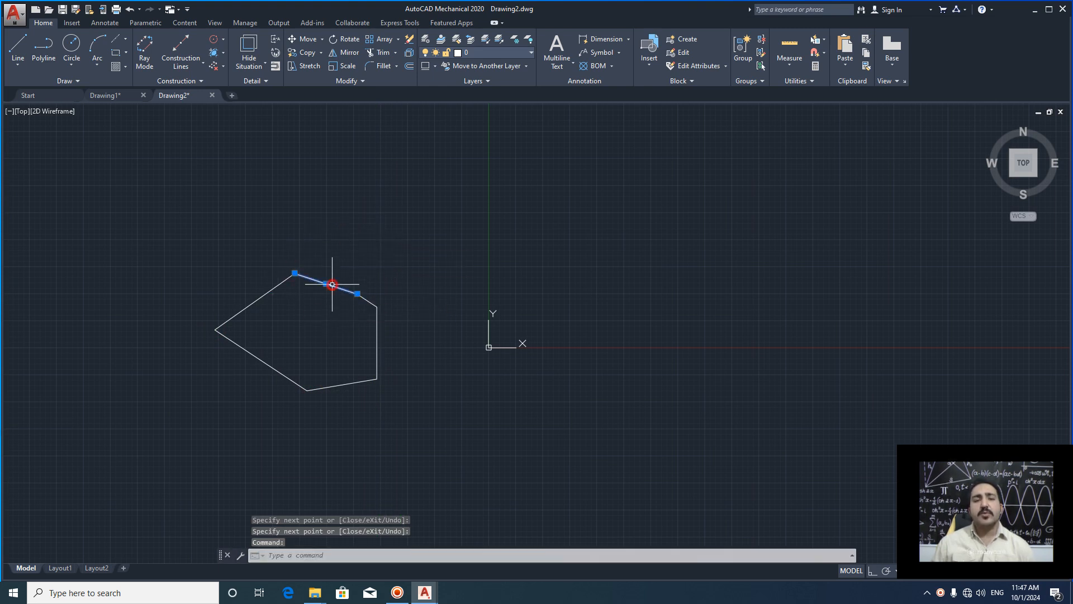
click(270, 290)
key(Return)
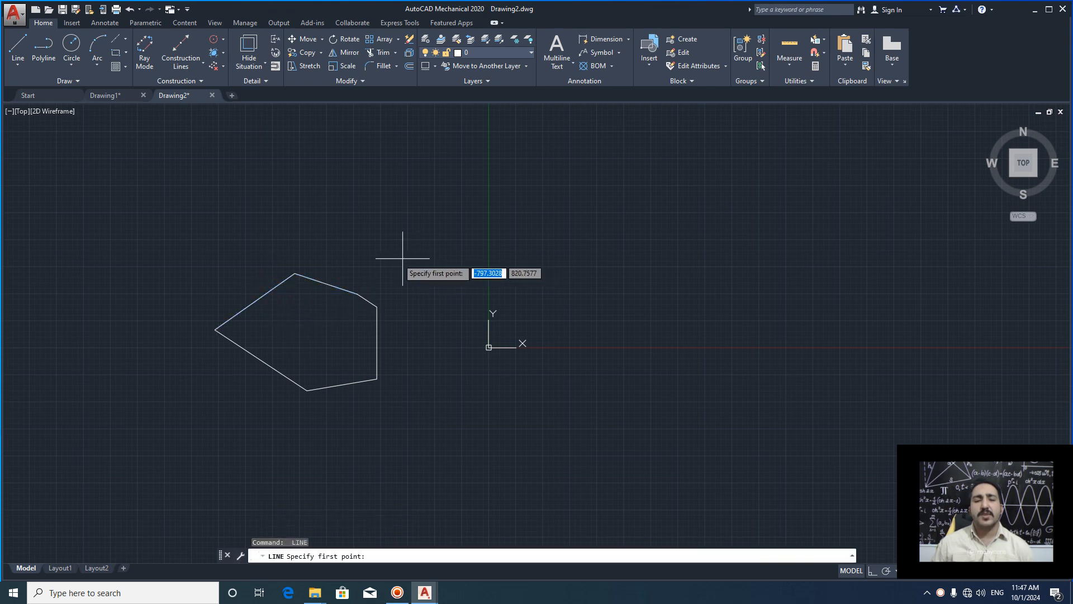
key(Escape)
Step: Copy the whole six-sided outline to the right of the origin, at nearly the same height
click(398, 244)
click(150, 431)
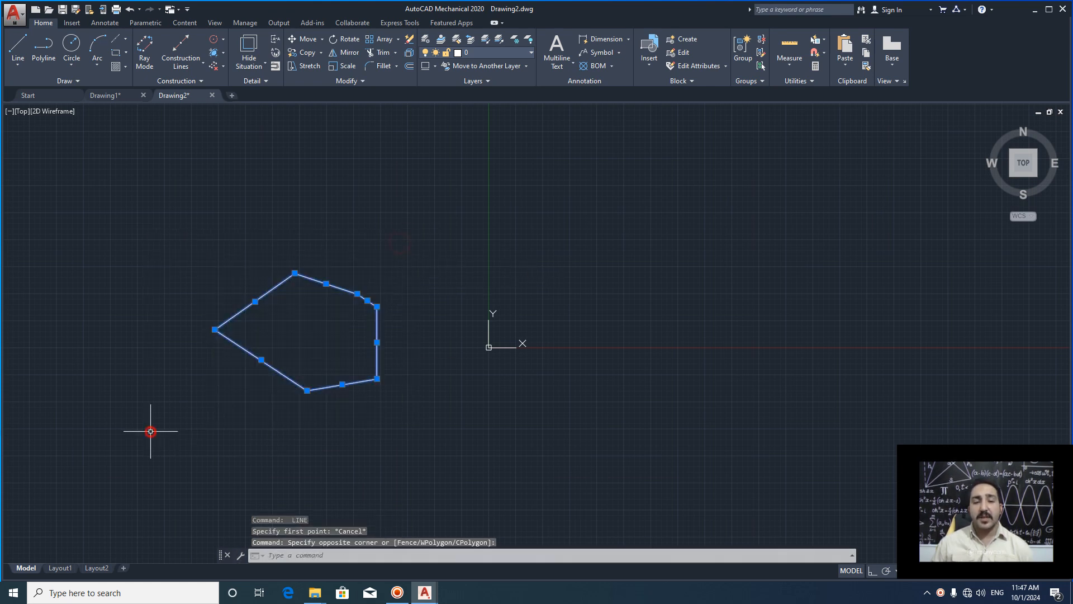
text(cop)
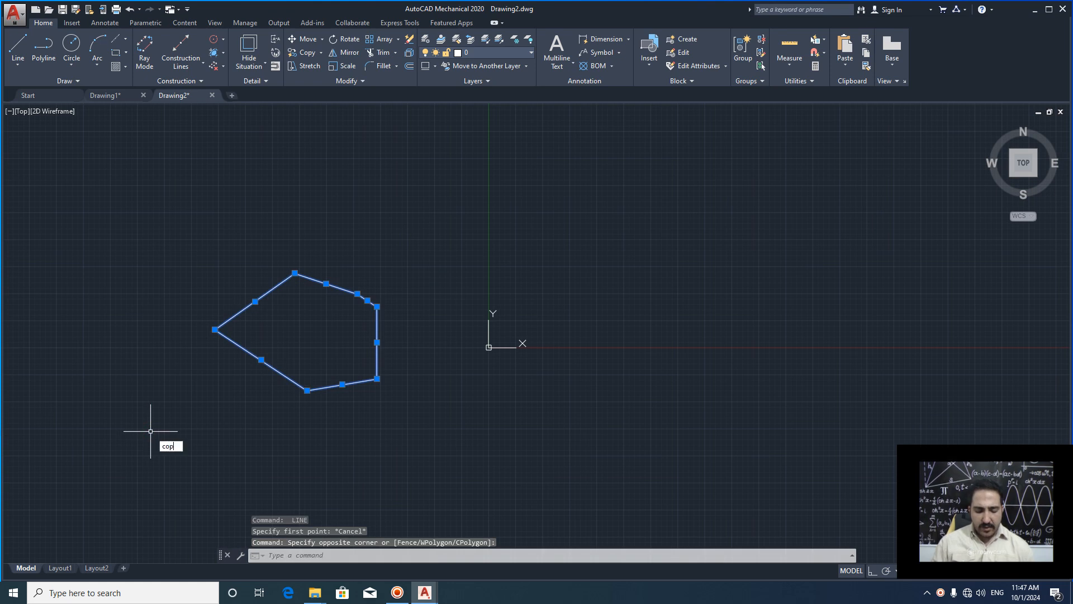
text(y)
key(Return)
click(330, 326)
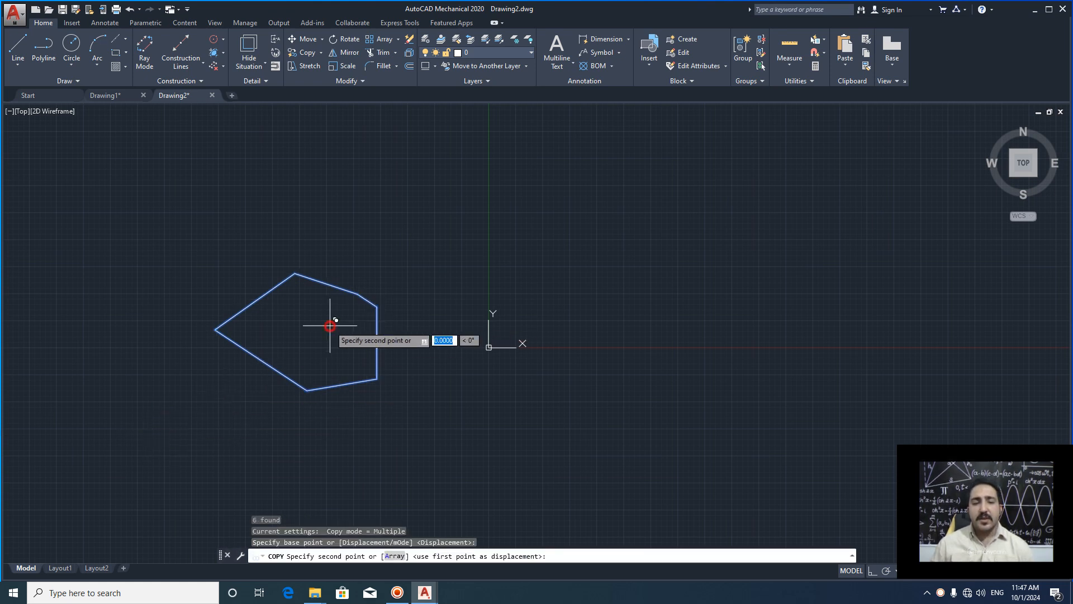
click(697, 319)
key(Return)
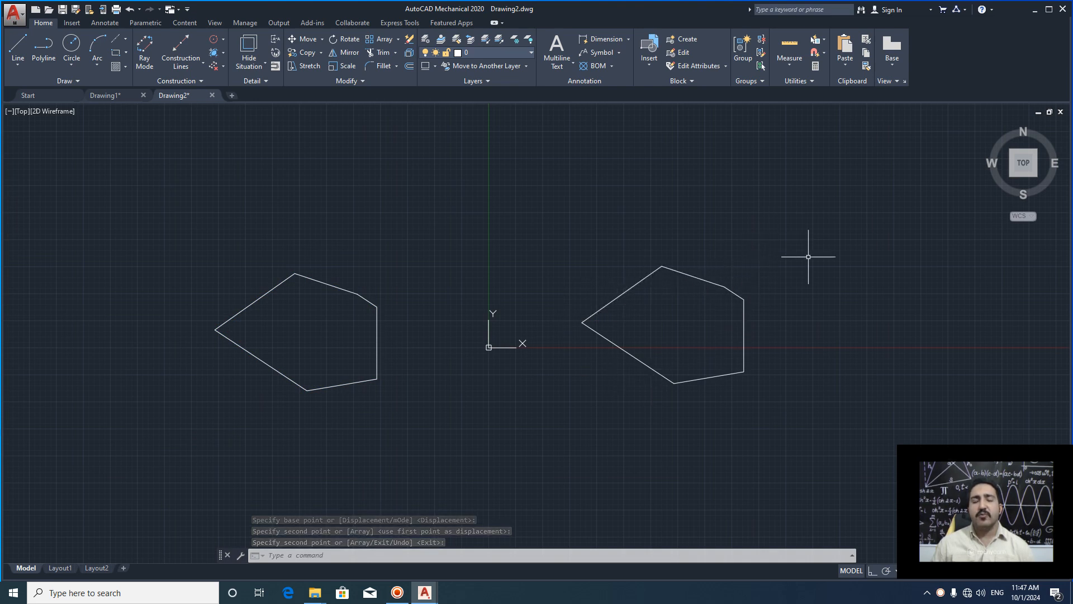
Step: Join the six lines of the original outline into one polyline and check that it selects as a single object
click(432, 237)
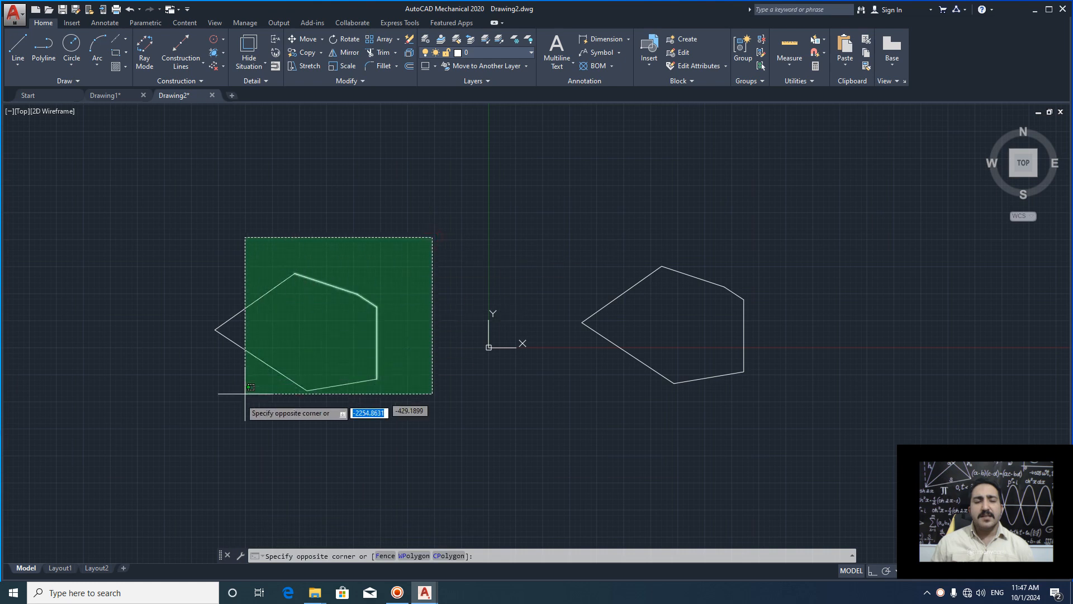
click(186, 413)
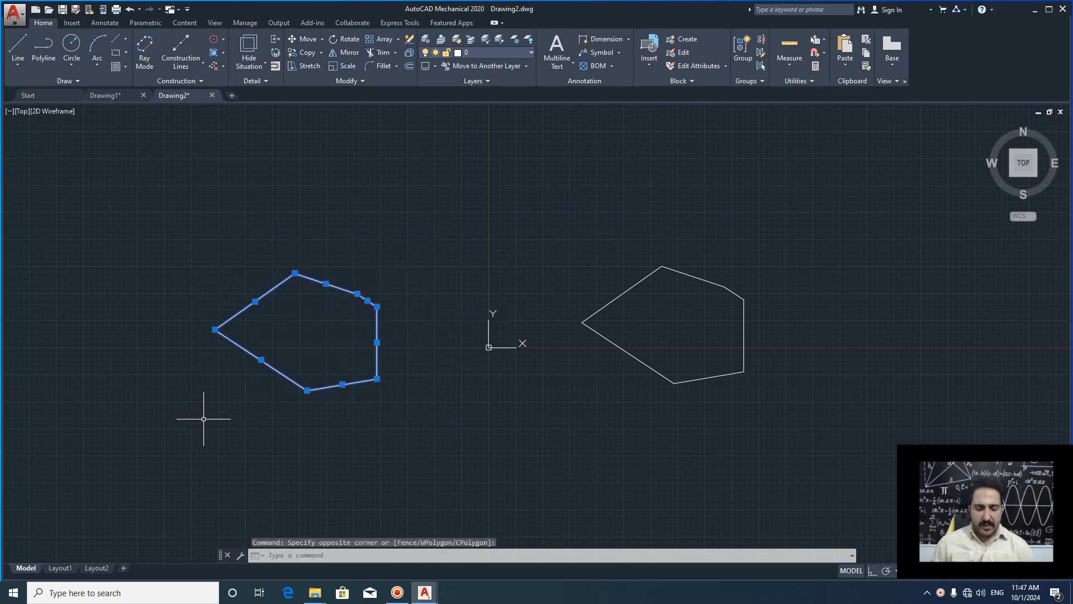
text(join)
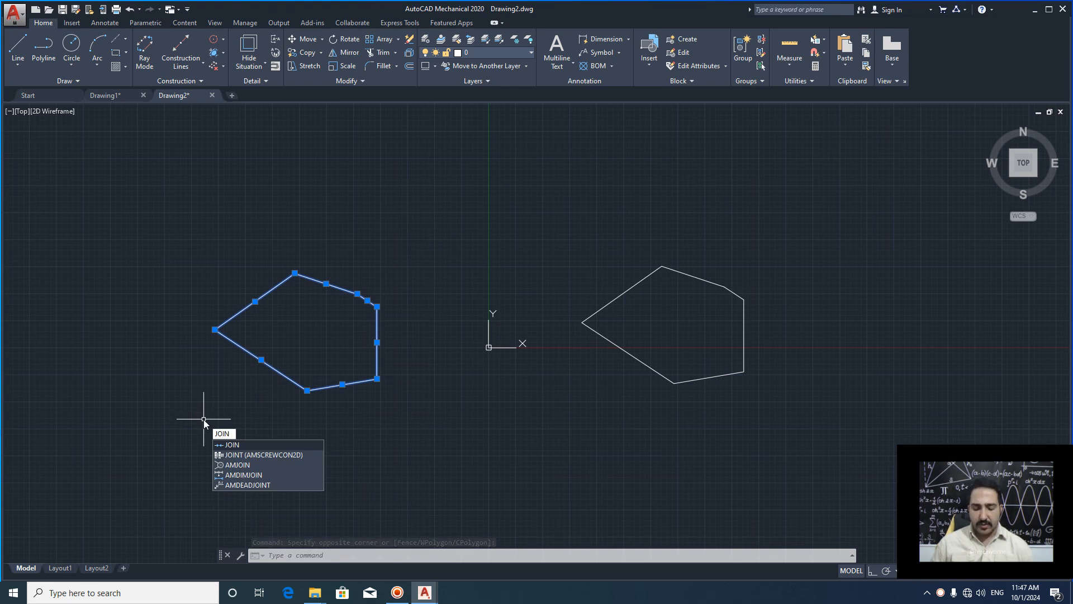
key(Return)
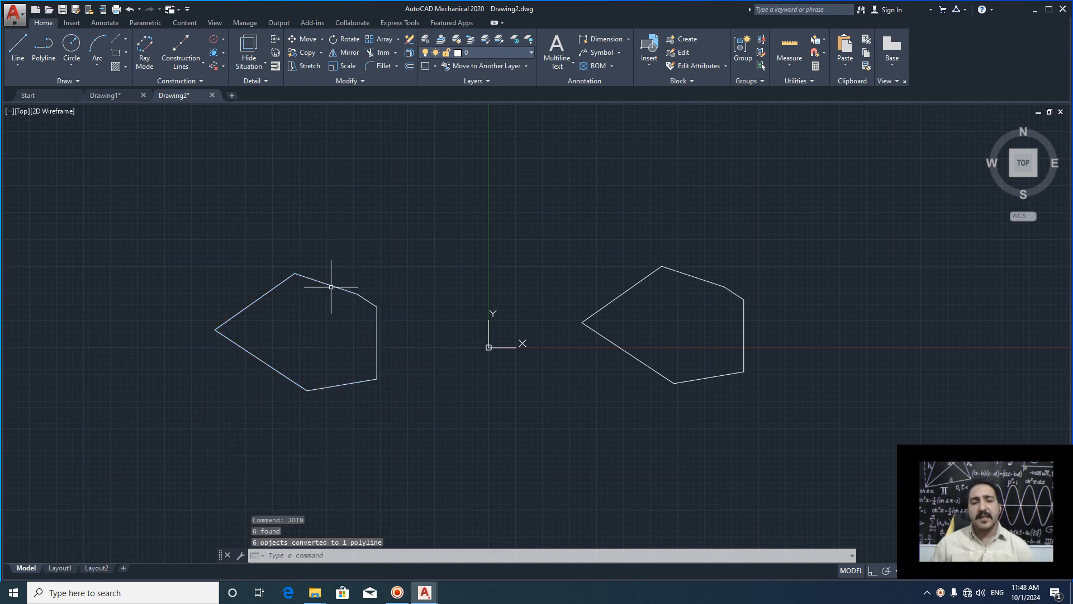
click(332, 284)
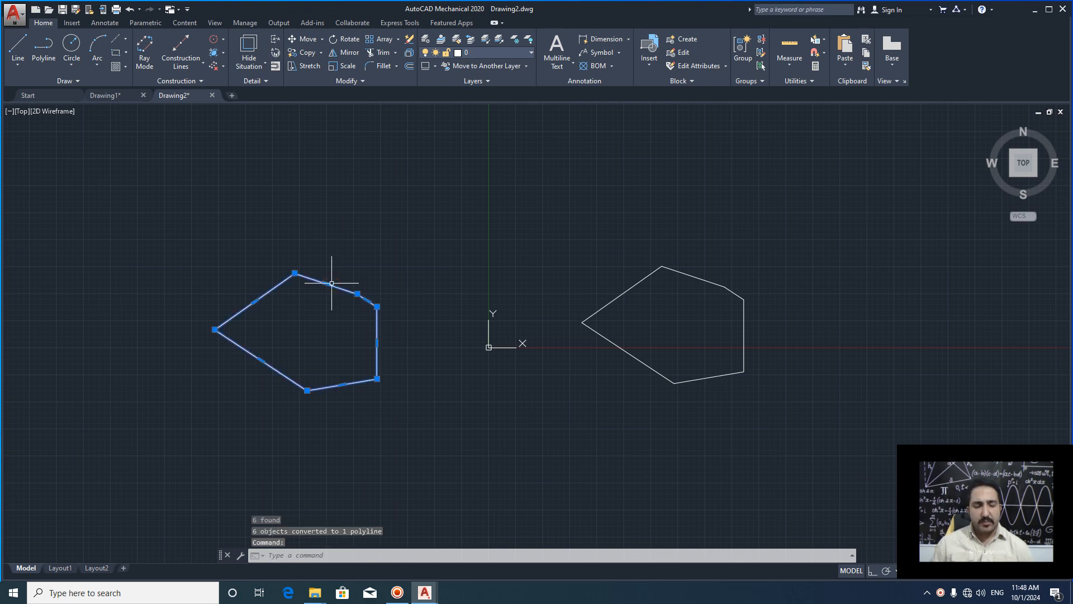
key(Escape)
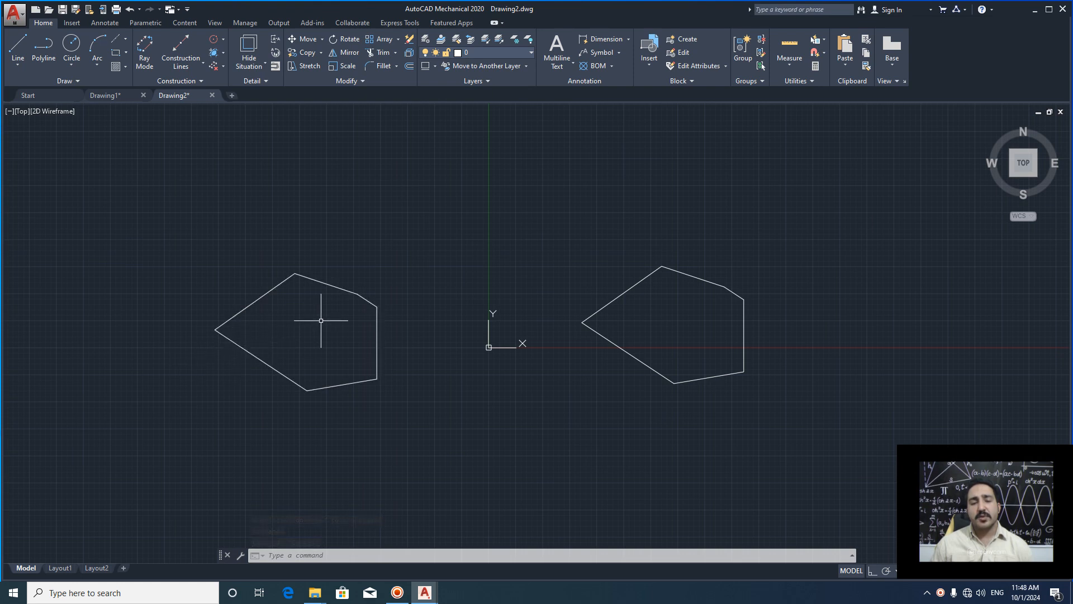
Step: Convert the six lines of the copied outline, right of the origin, into a region
click(829, 228)
click(538, 443)
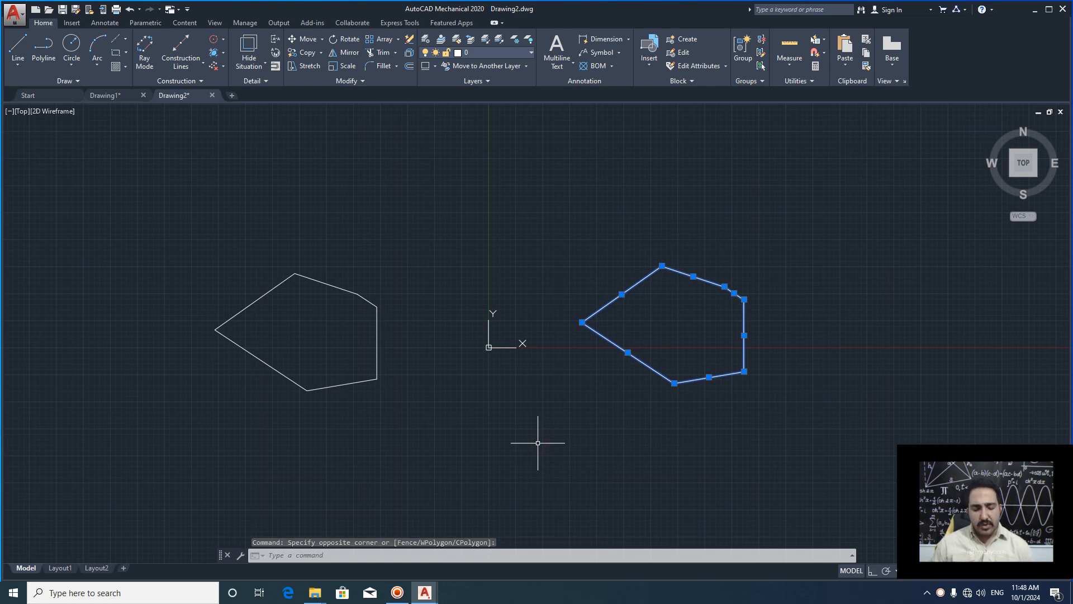
text(RE)
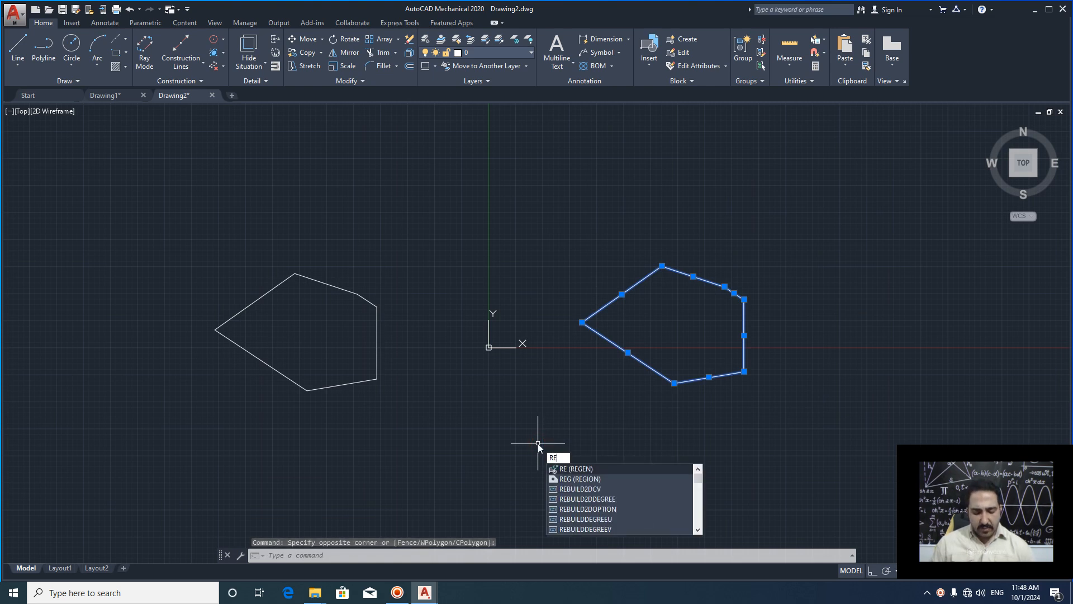
text(GION)
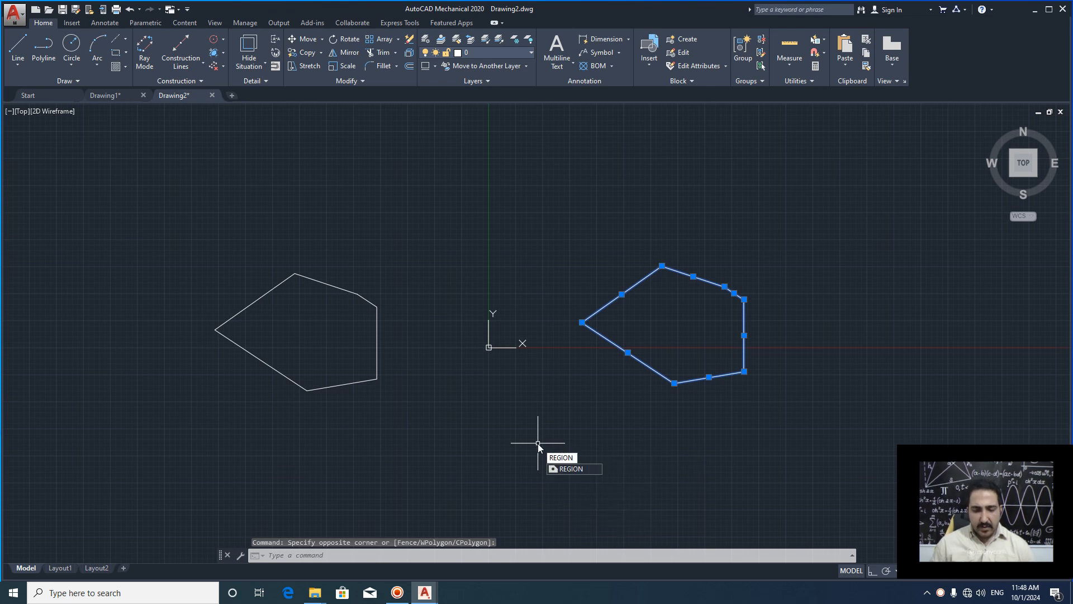
key(Return)
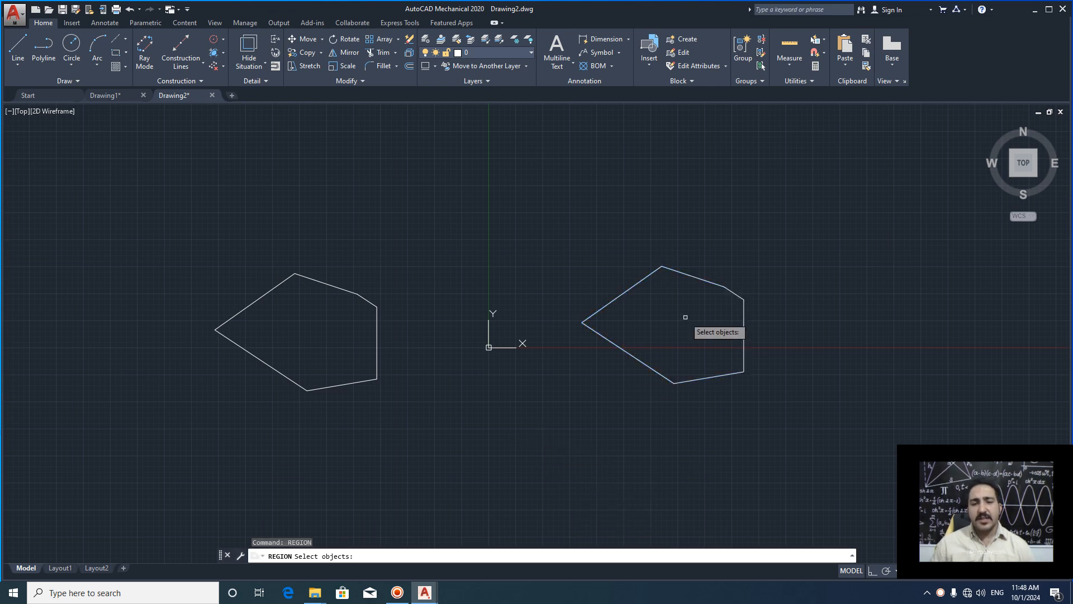
click(785, 248)
click(558, 408)
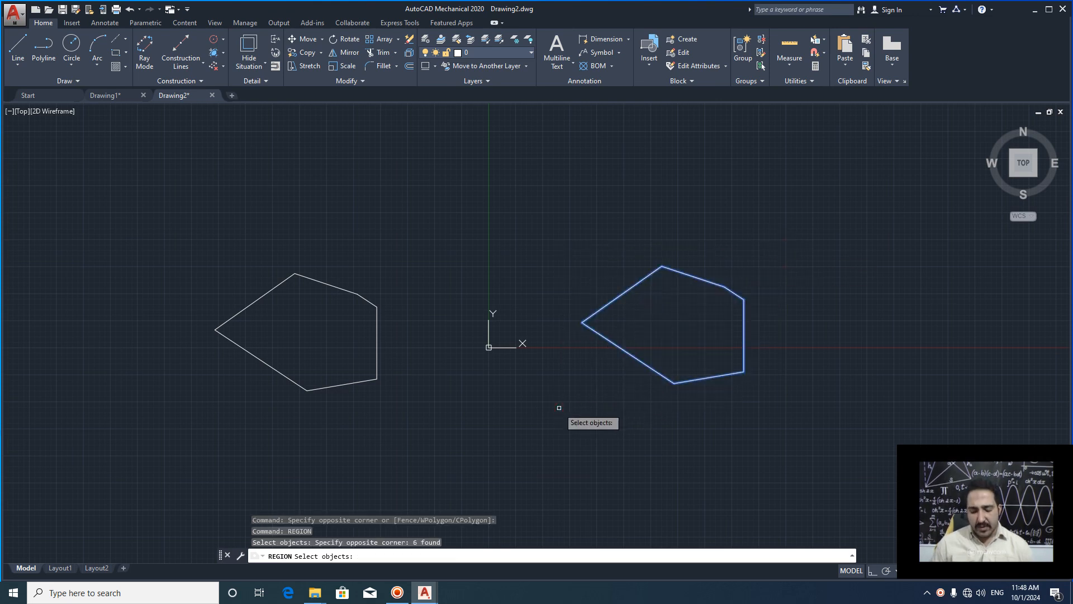
key(Return)
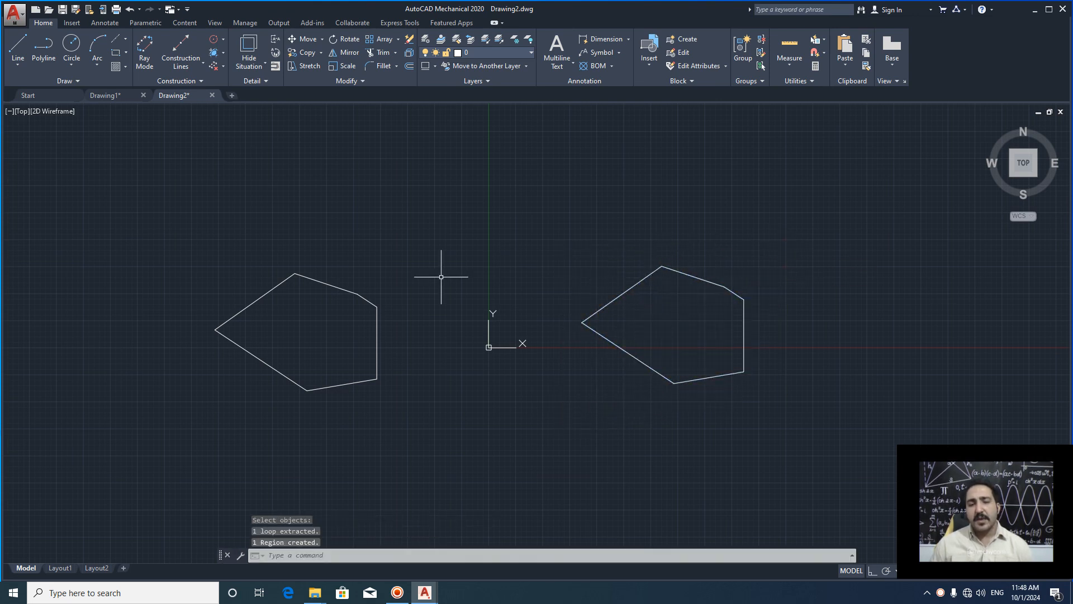
scroll(356, 289, up, 2)
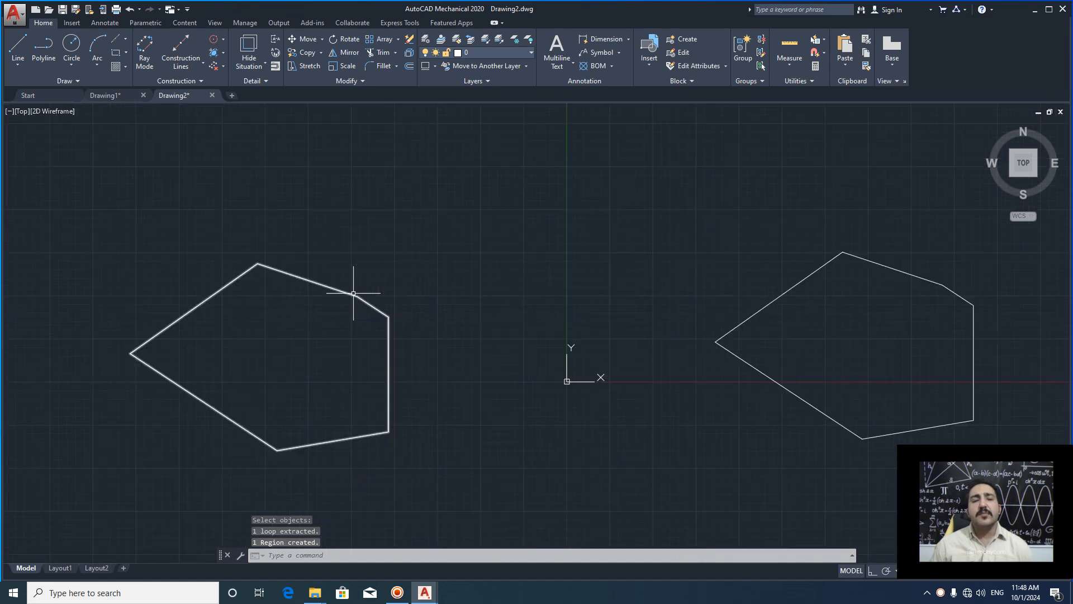
scroll(395, 302, down, 4)
scroll(397, 301, up, 4)
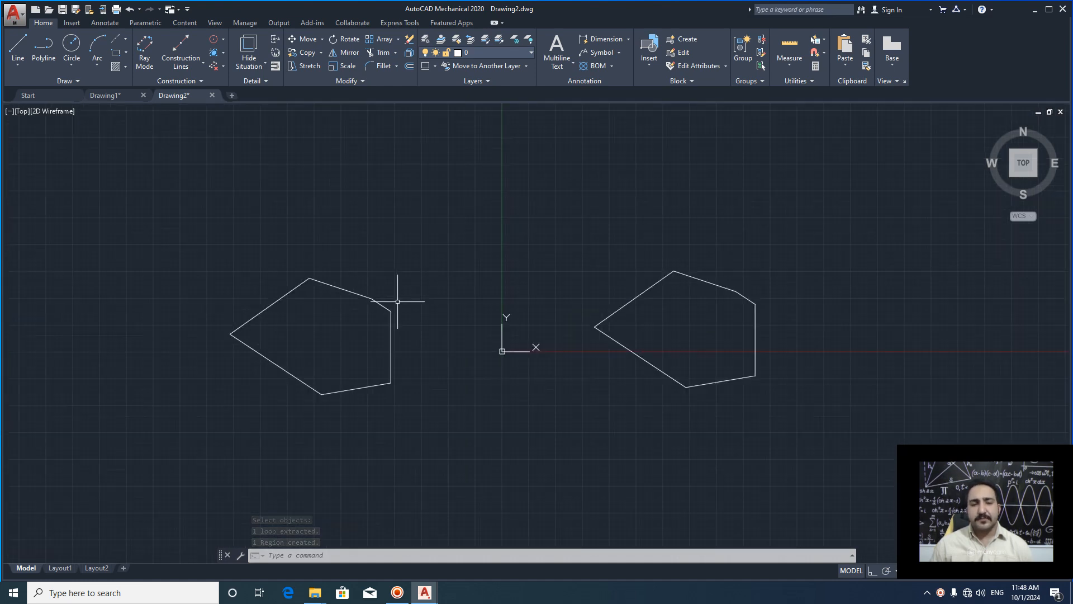
scroll(398, 301, down, 2)
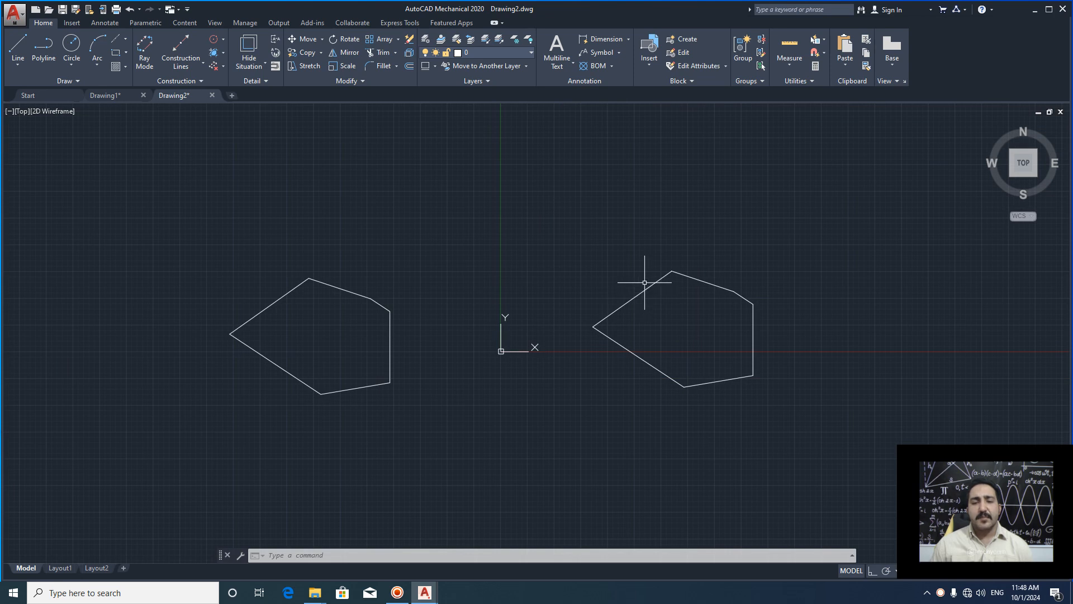
scroll(565, 330, down, 8)
scroll(566, 352, up, 10)
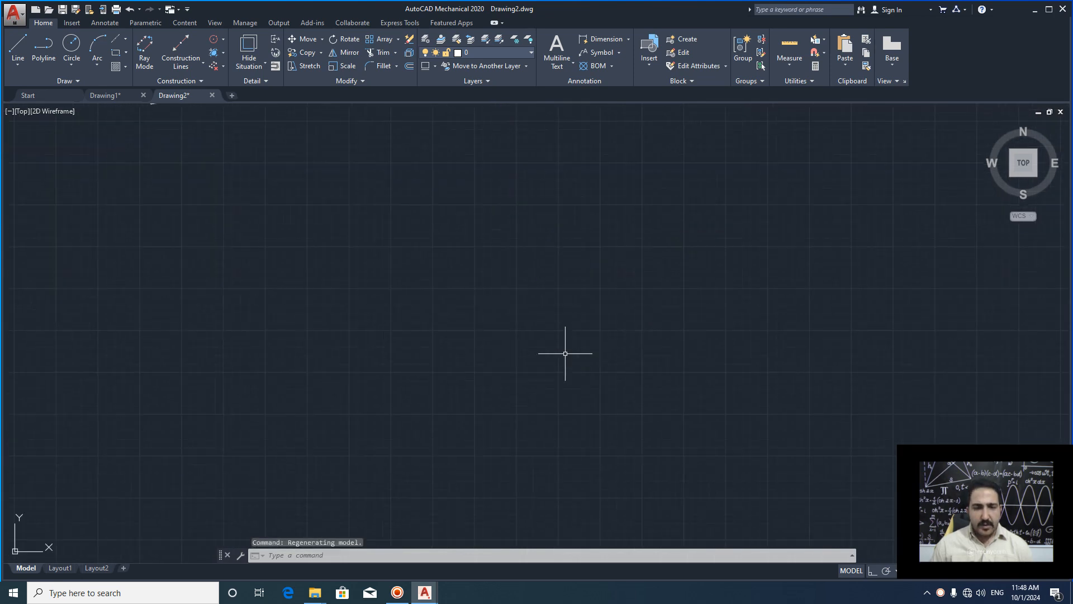
middle_drag(514, 267, 527, 326)
Step: Zoom to the drawing extents and back out slightly so both outlines fit with a margin
text(z)
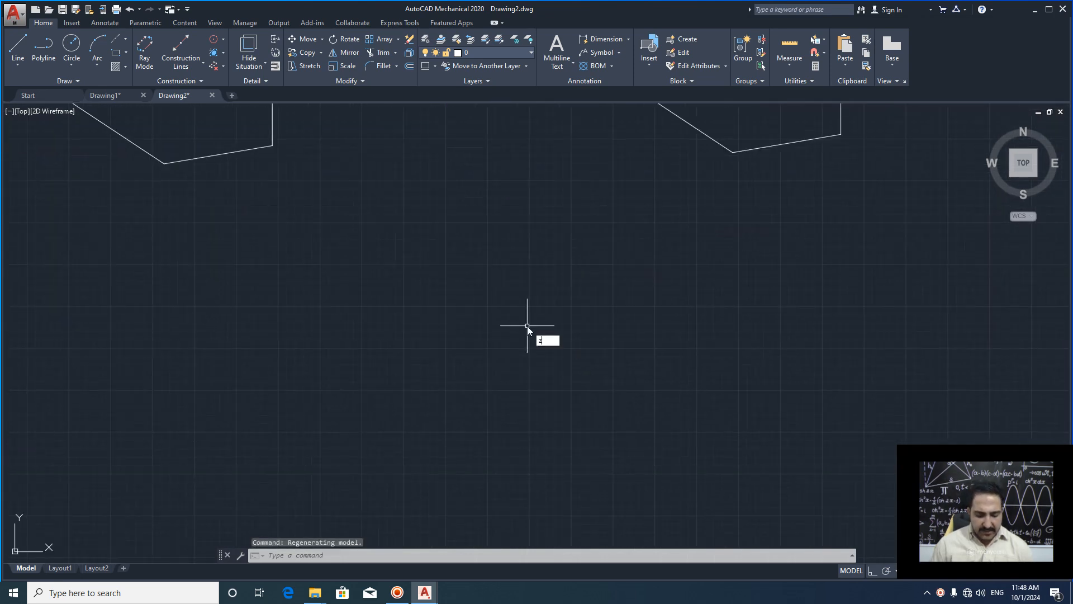
key(Return)
text(e)
key(Return)
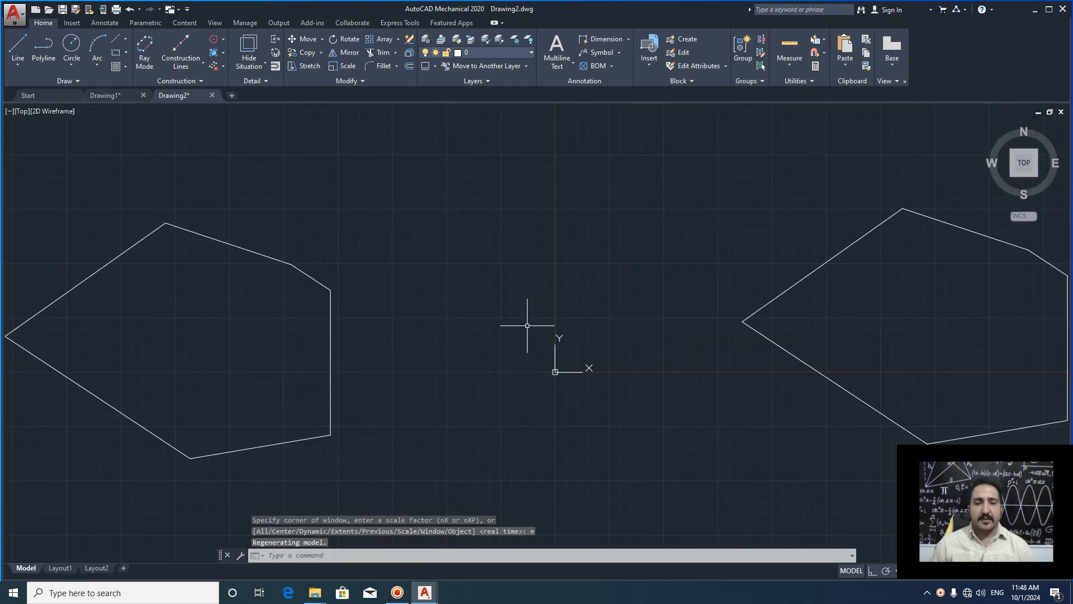
scroll(527, 326, down, 2)
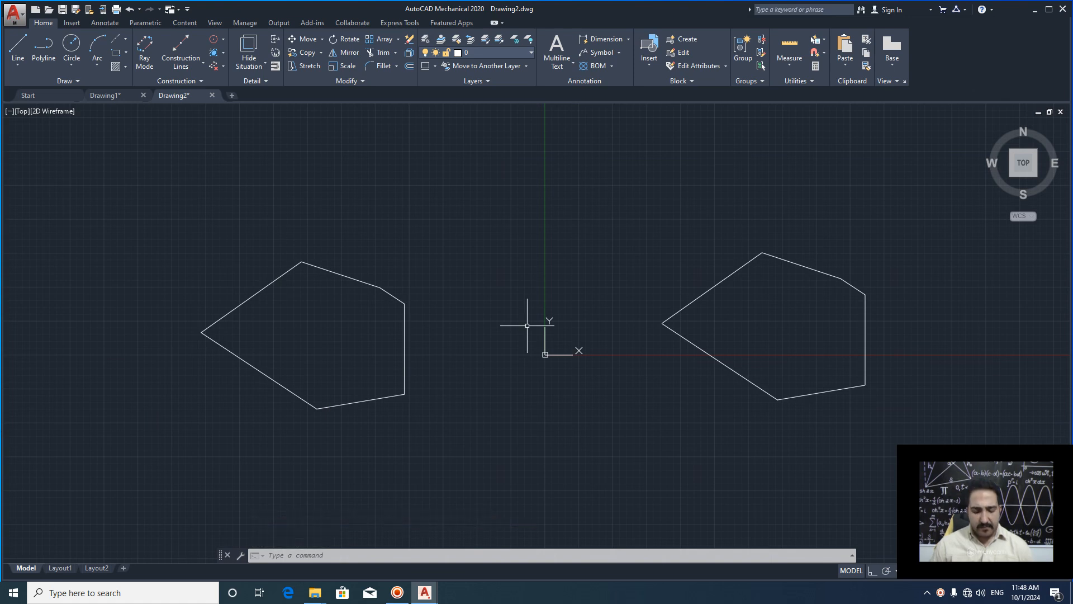
Step: Check the 2D Wireframe style in the Visual Styles Manager and close the manager
text(VI)
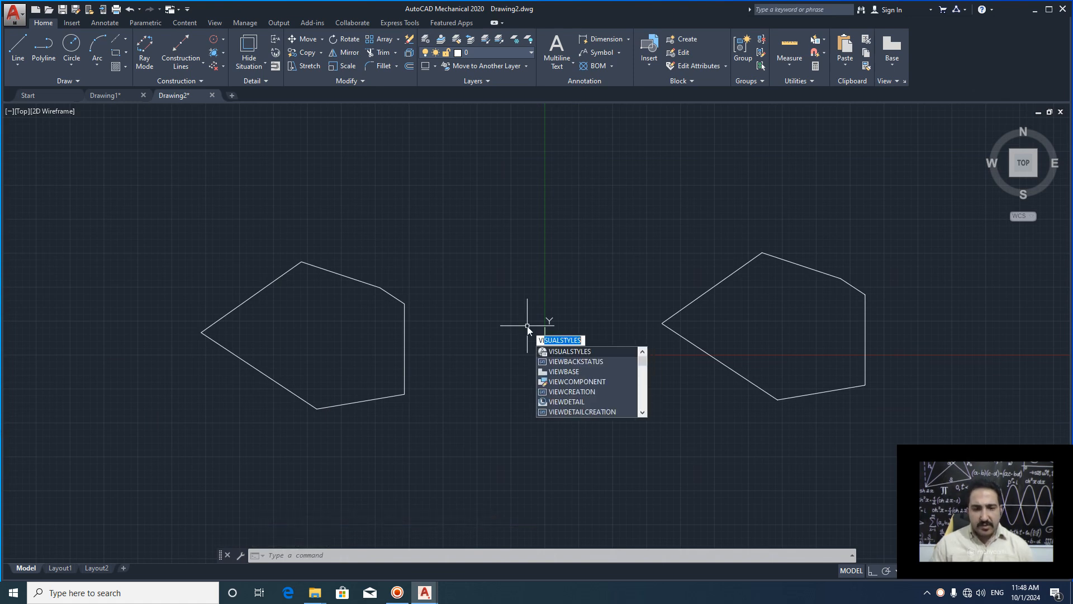
click(558, 352)
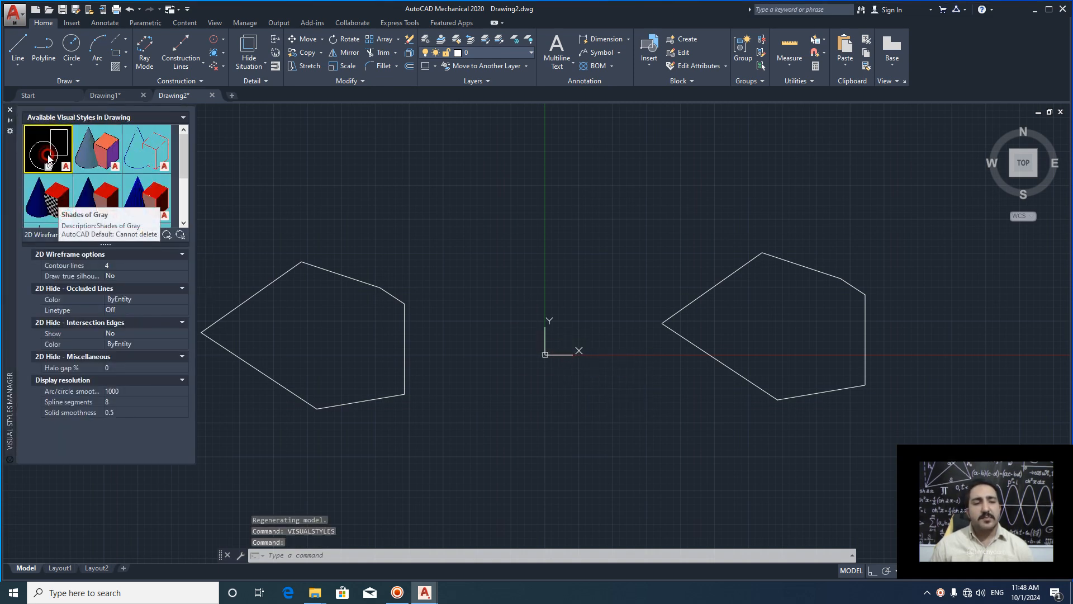
click(9, 110)
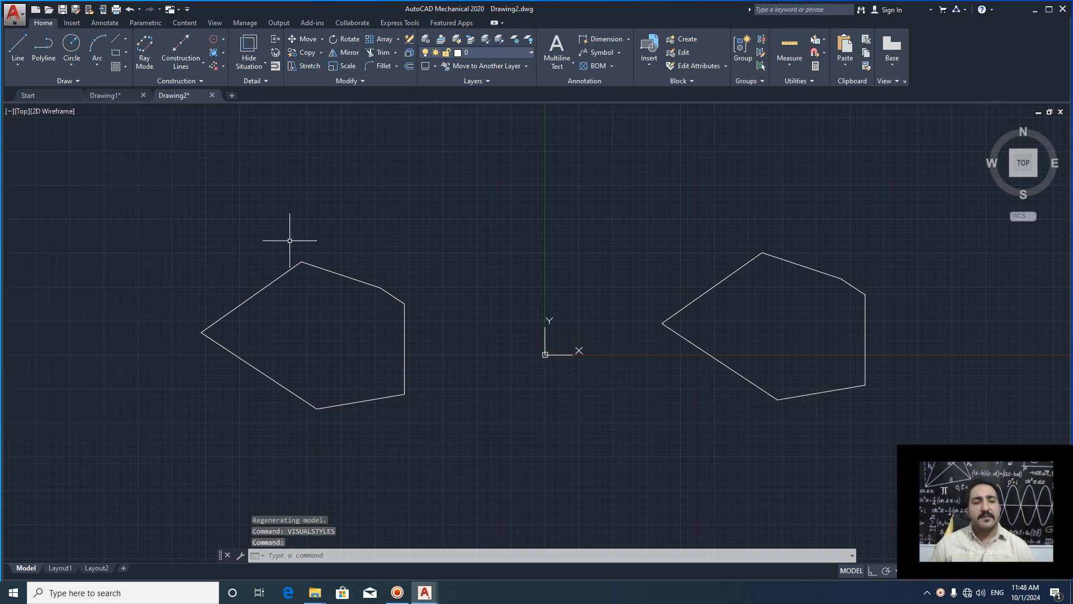
Step: Apply the Shaded with edges visual style to the tilted 3D view and close the Visual Styles Manager
scroll(500, 318, down, 4)
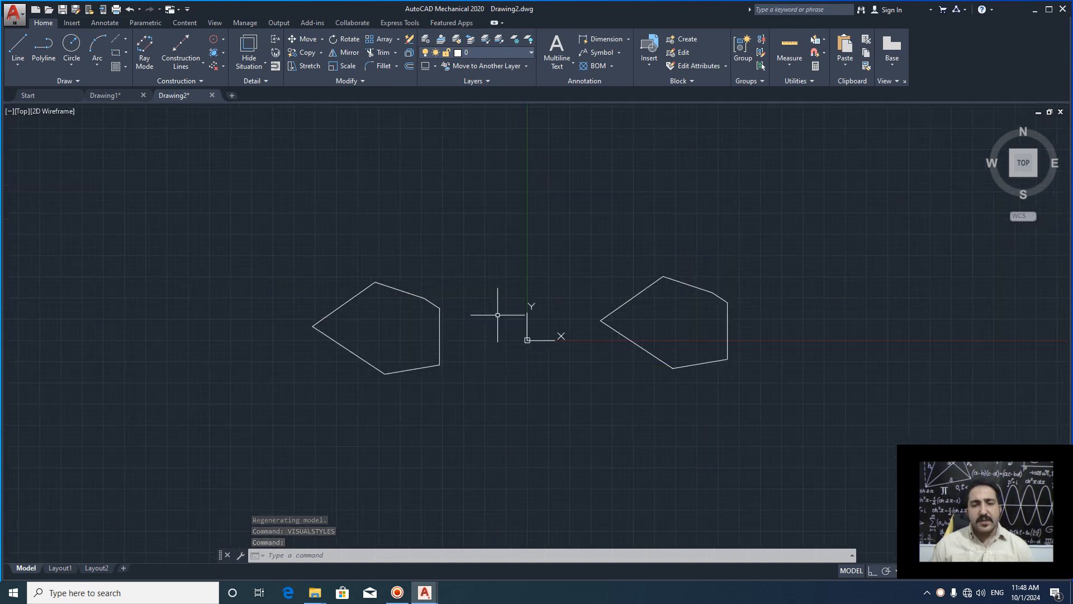
shift+middle_drag(515, 328, 486, 258)
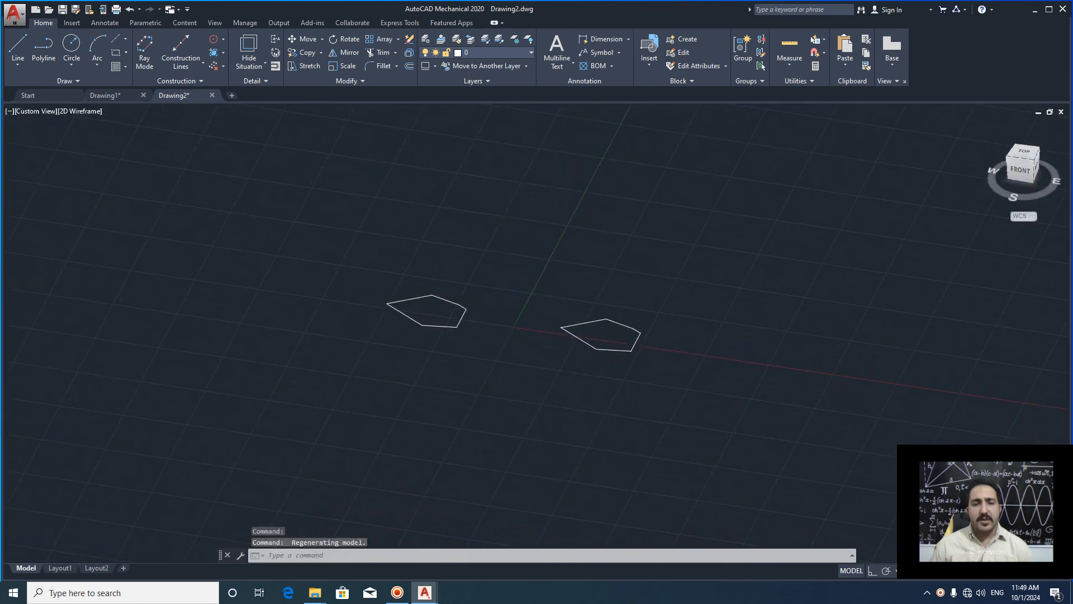
scroll(482, 276, up, 2)
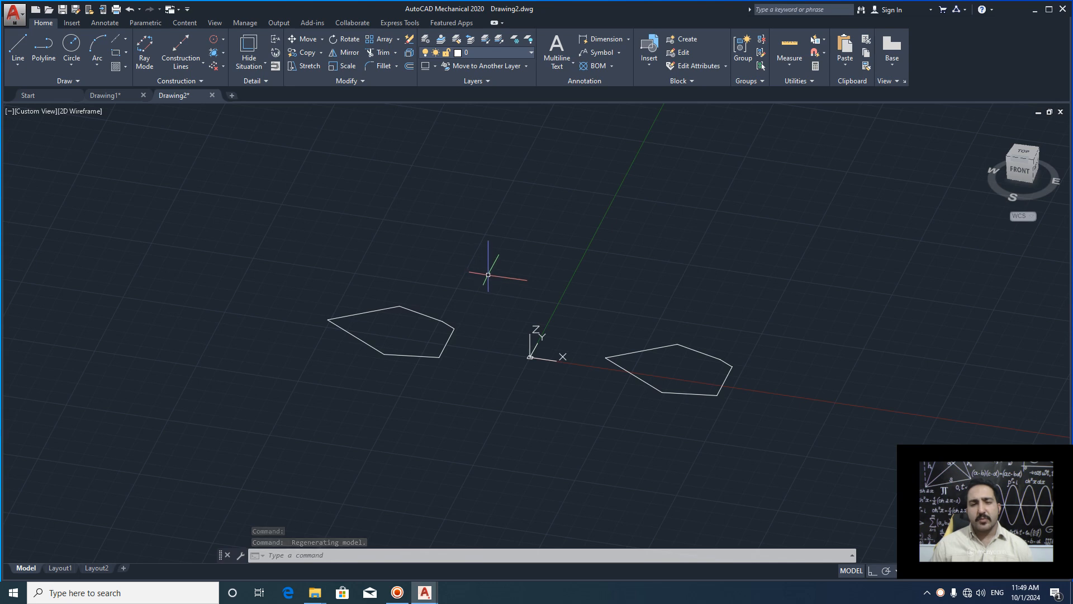
mouse_move(495, 288)
shift+middle_down()
mouse_move(463, 280)
mouse_move(527, 270)
mouse_move(504, 267)
mouse_move(495, 283)
shift+middle_up()
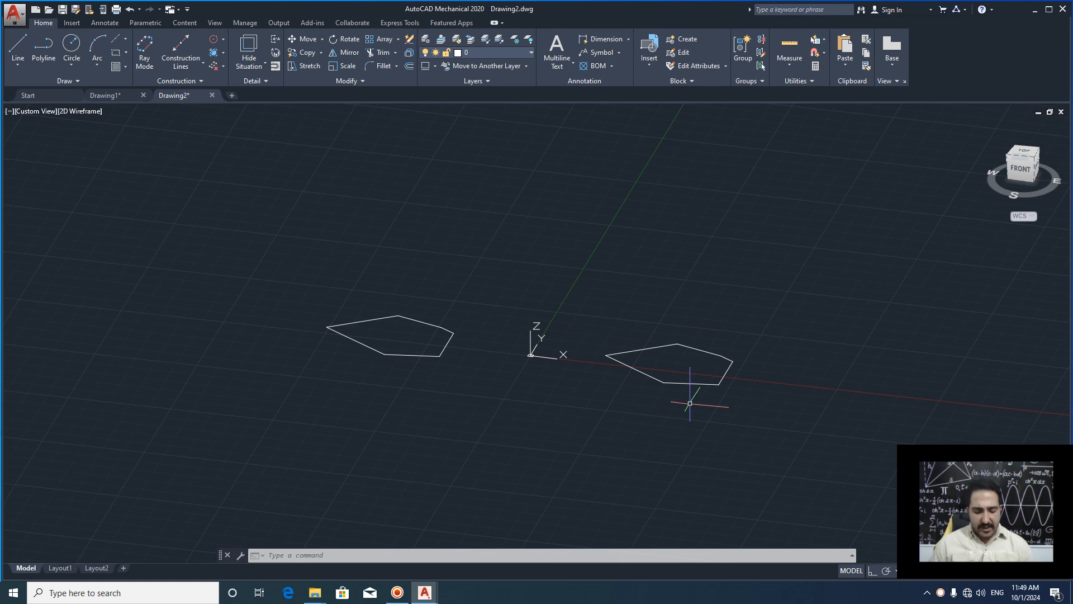
text(visu)
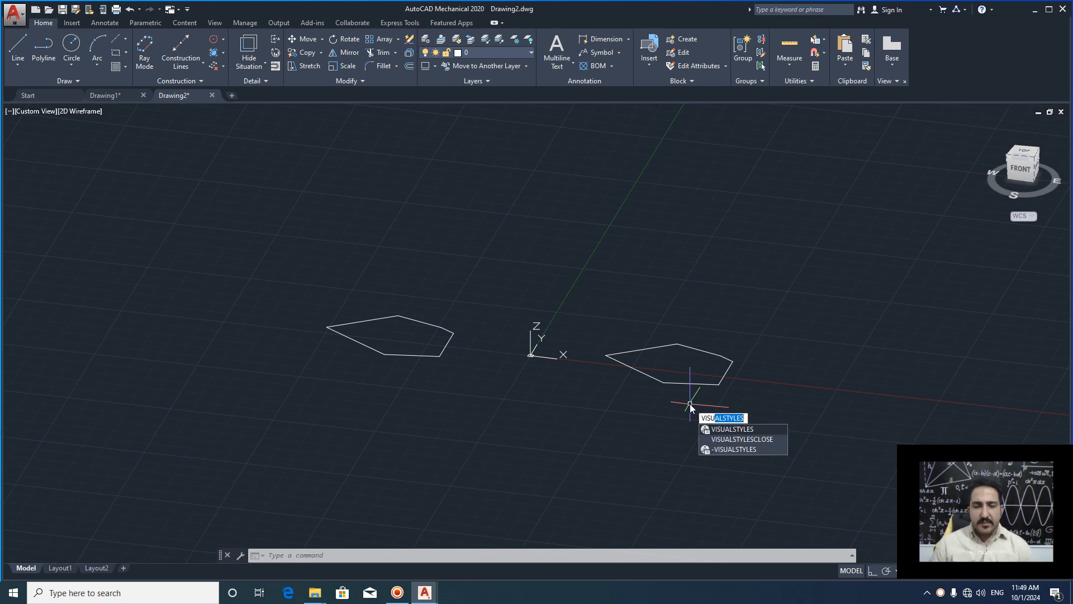
click(721, 428)
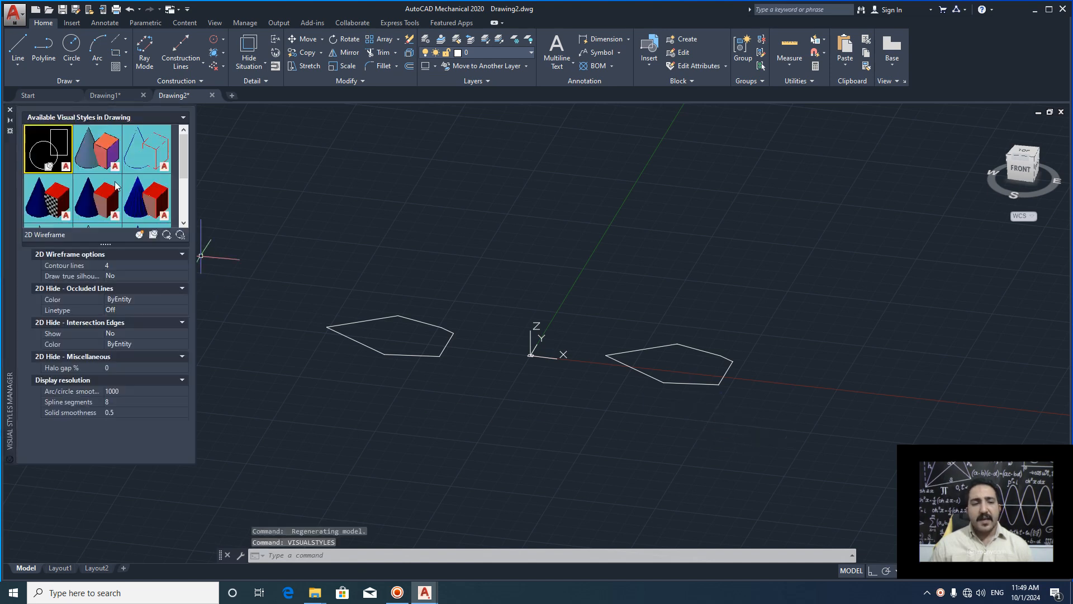
double_click(160, 208)
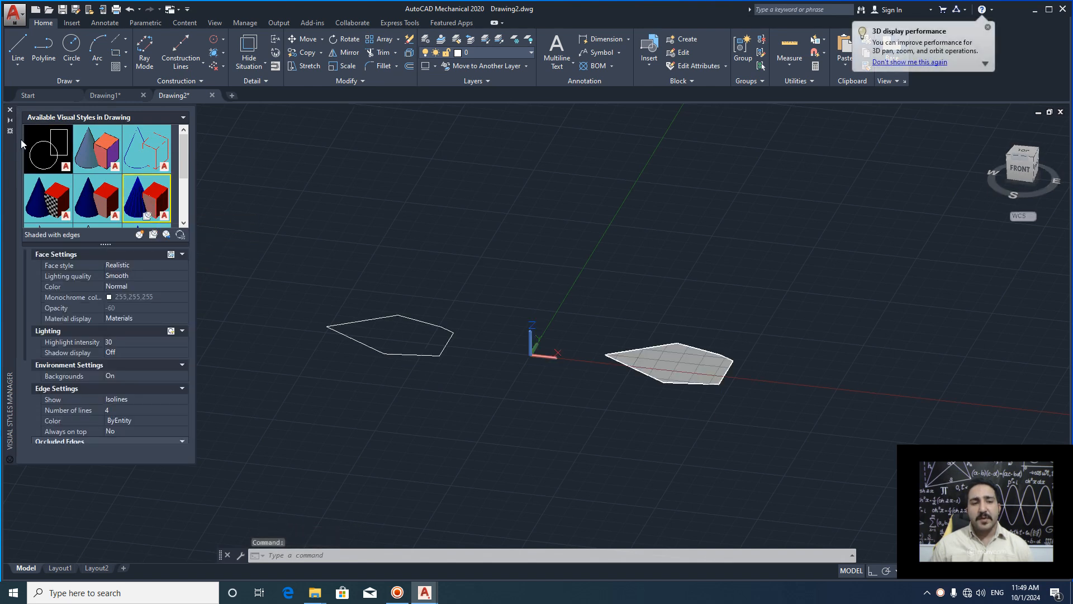
click(9, 113)
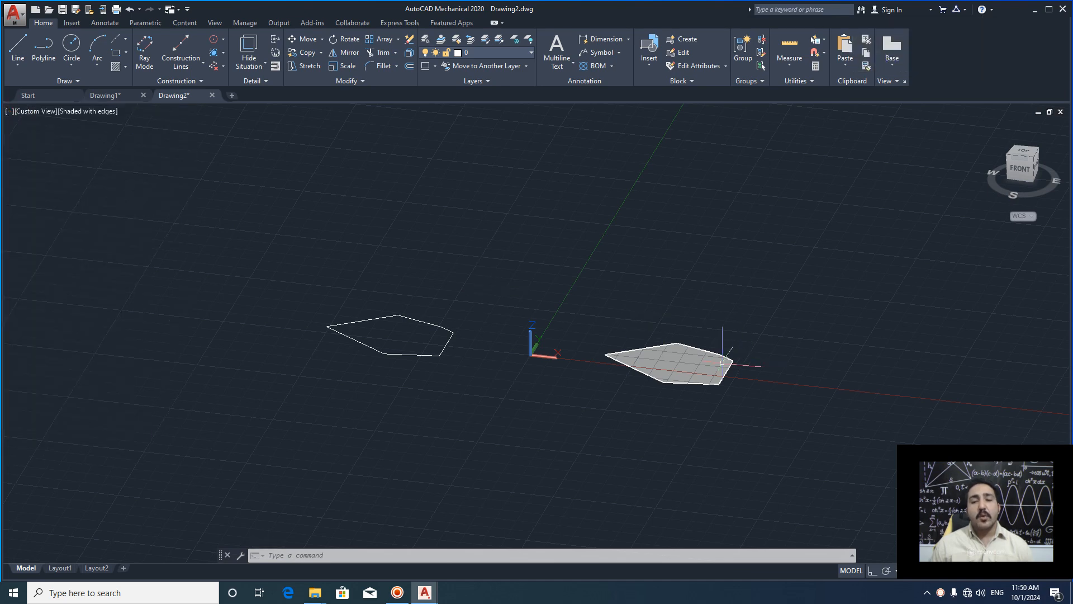
Step: Select the region on the positive X side of the origin and the polyline outline in turn to compare them
scroll(722, 362, up, 5)
click(756, 293)
click(573, 395)
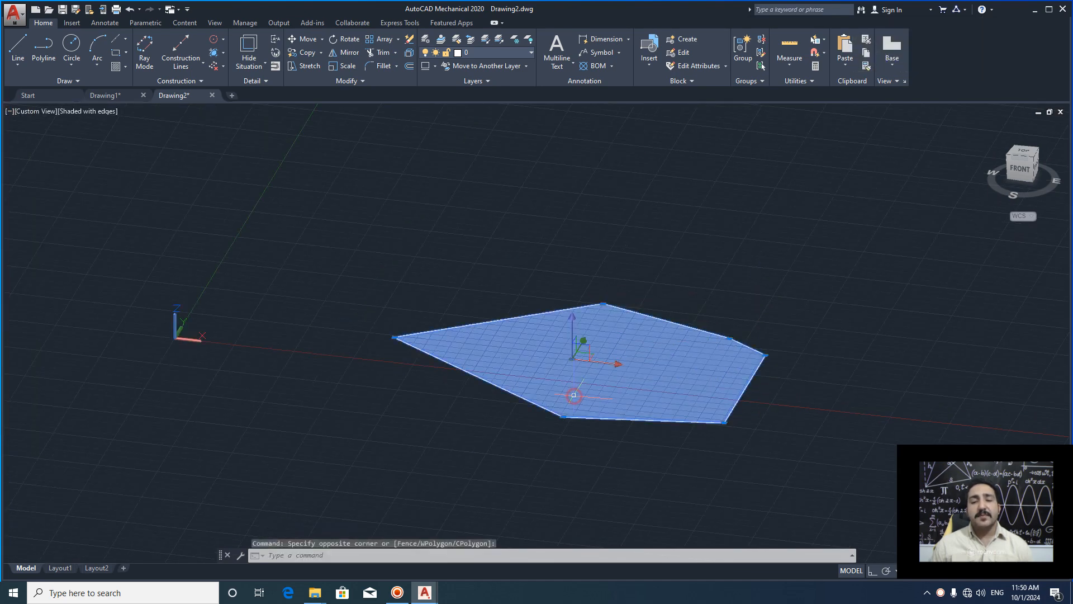
scroll(573, 395, down, 5)
scroll(495, 362, up, 1)
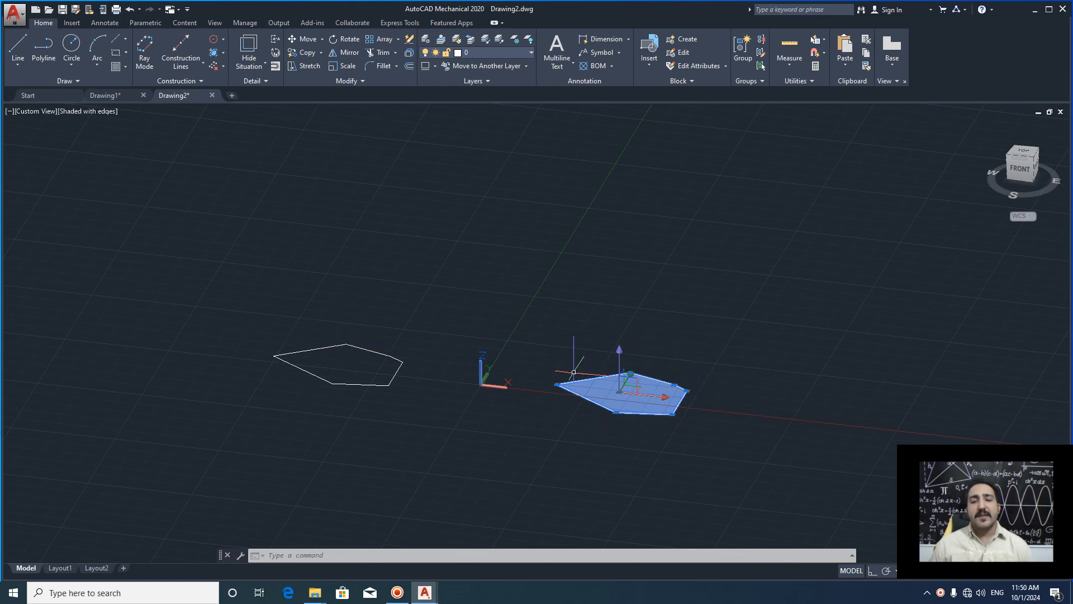
middle_drag(582, 358, 604, 363)
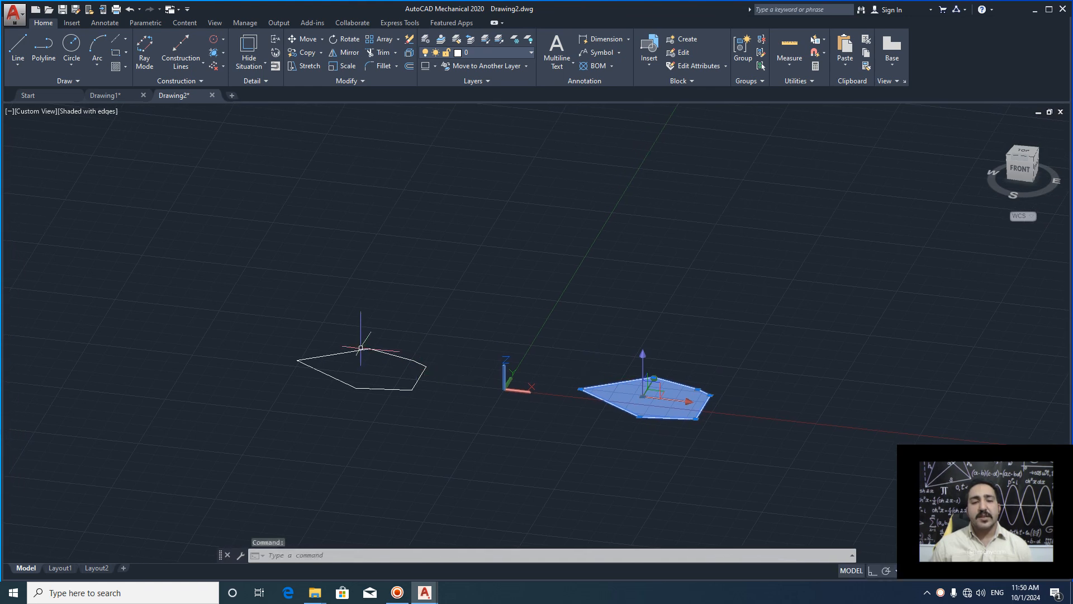
key(Escape)
click(438, 328)
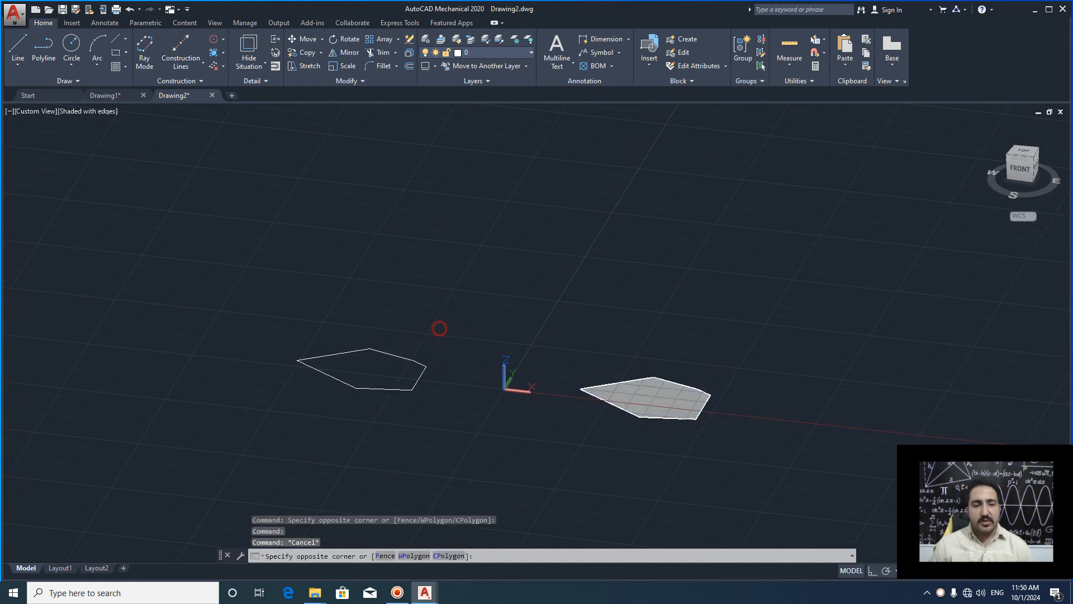
click(370, 371)
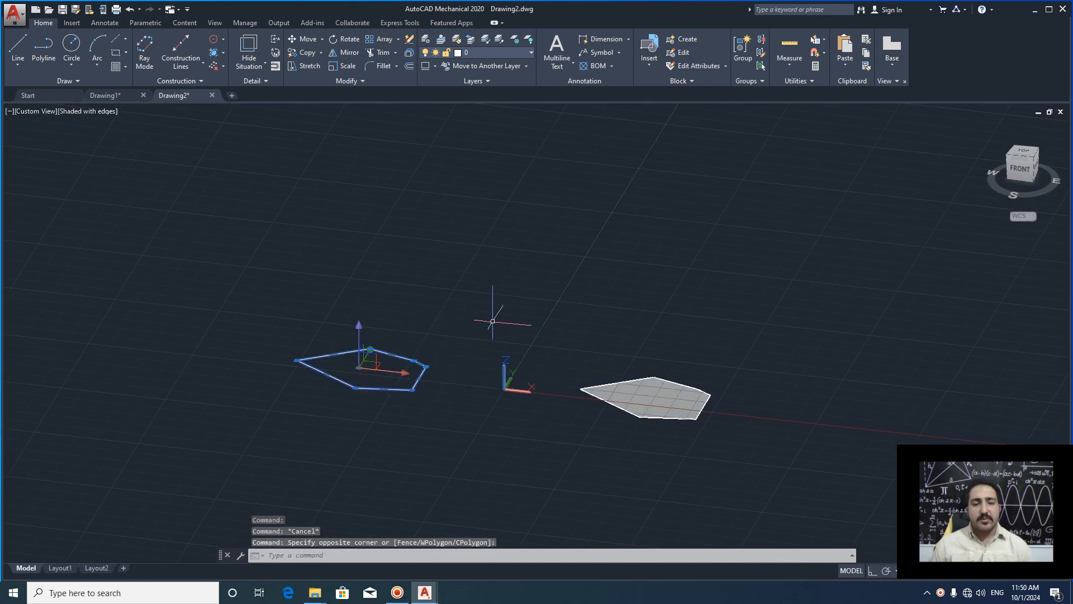
Step: Explode the shaded region on the positive X side of the origin
click(848, 374)
click(589, 433)
text(e)
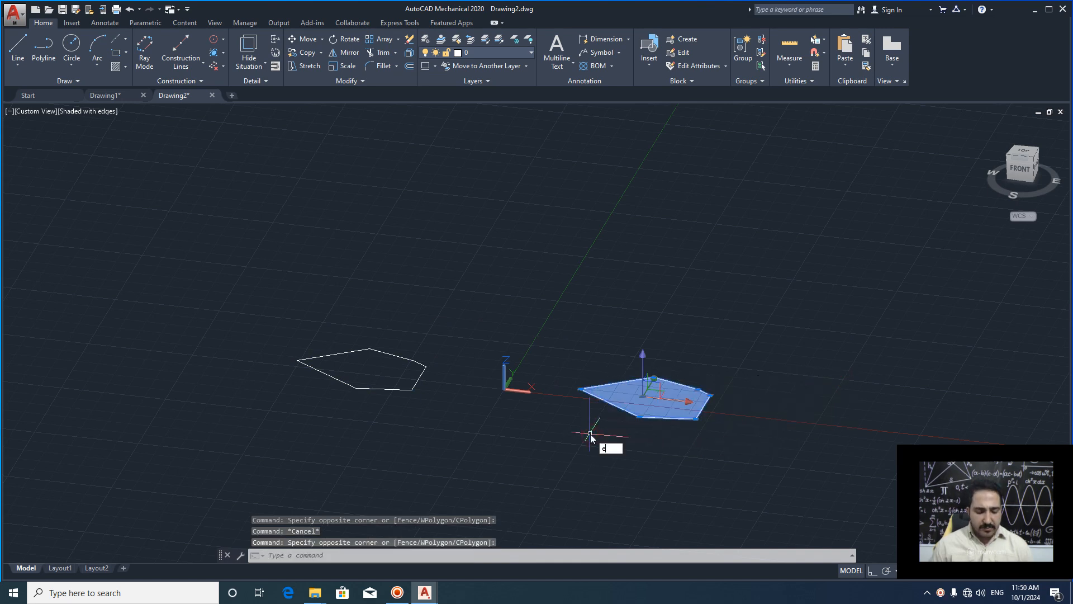
text(xplode)
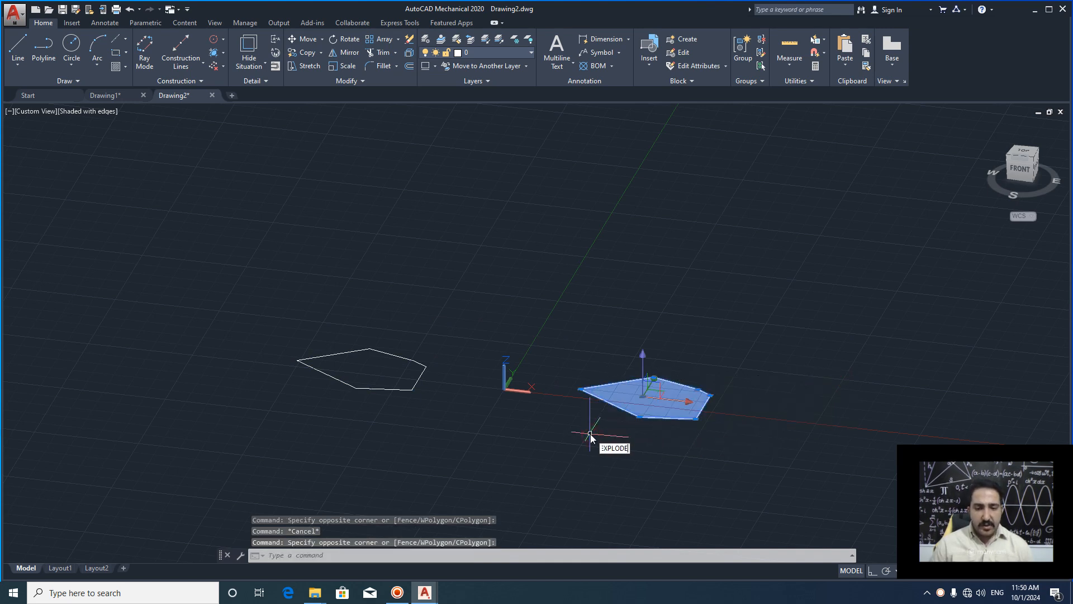
key(Return)
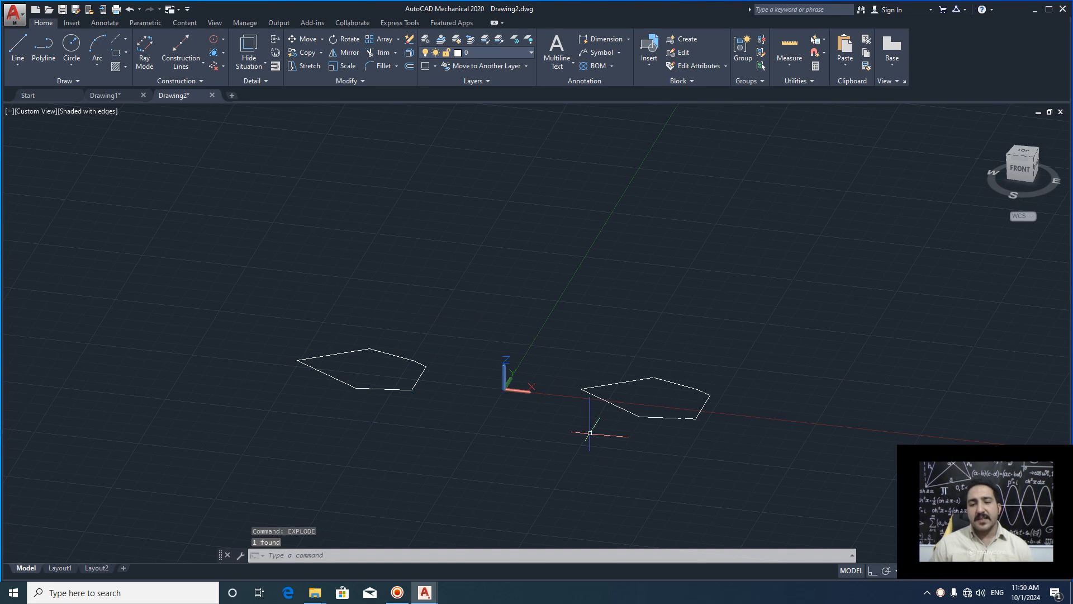
scroll(640, 408, up, 6)
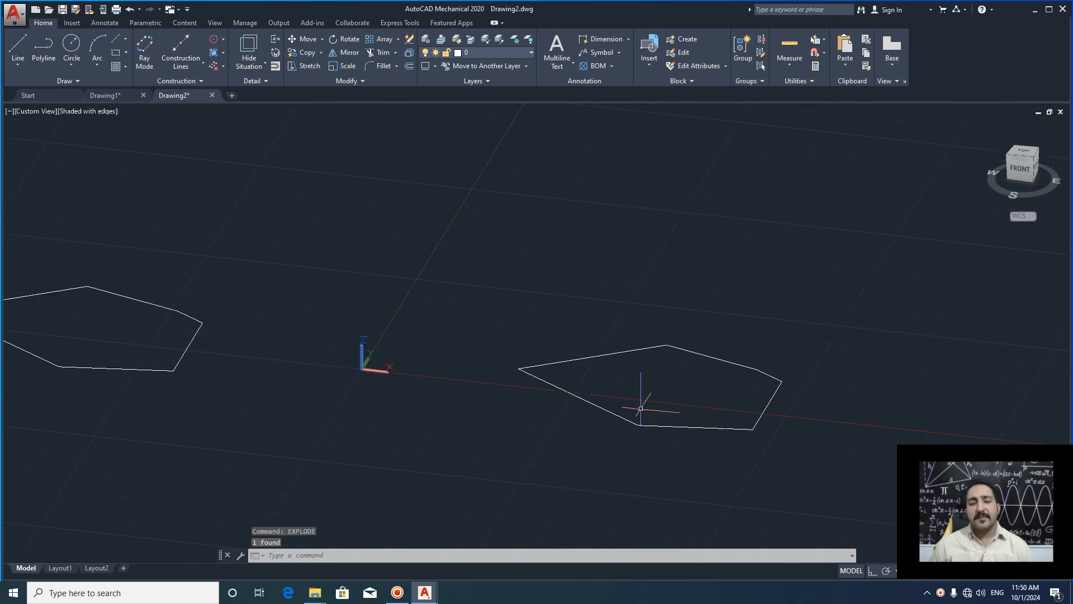